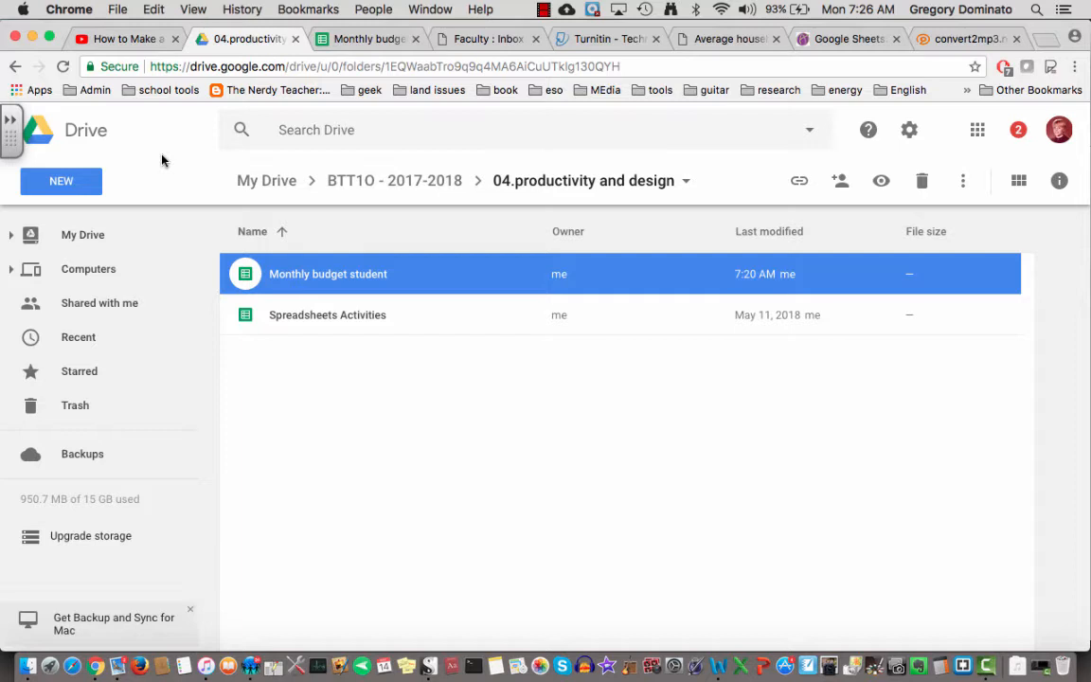
Create a Google Sheets spreadsheet from the Monthly budget template and check its file in the 04.productivity and design folder.
left_click(84, 180)
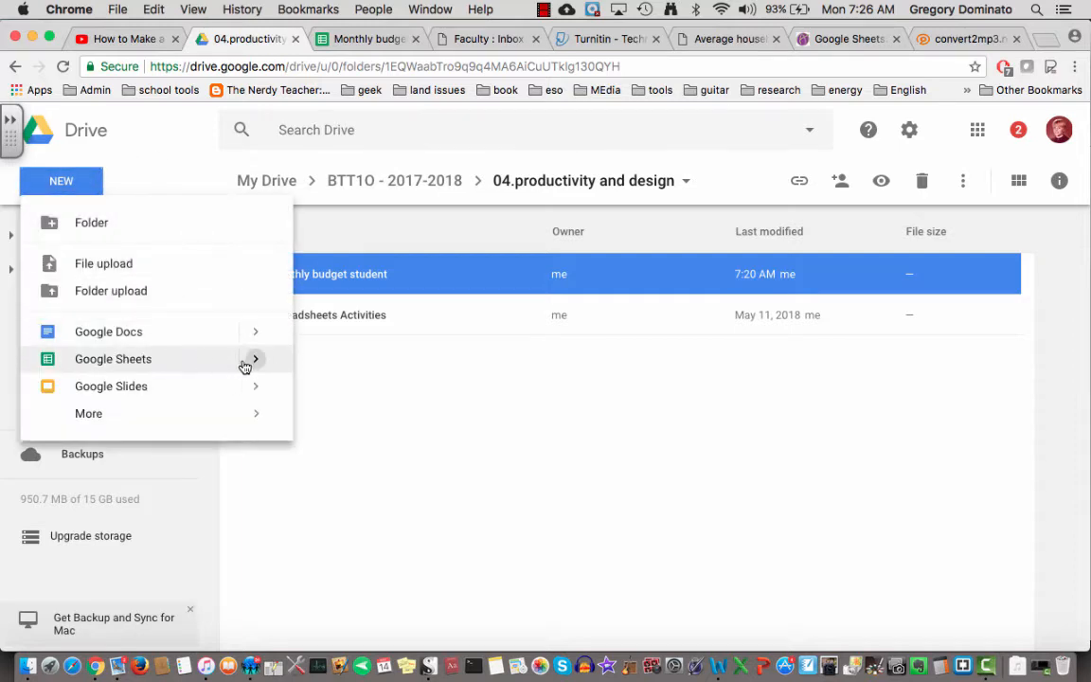
mouse_move(258, 363)
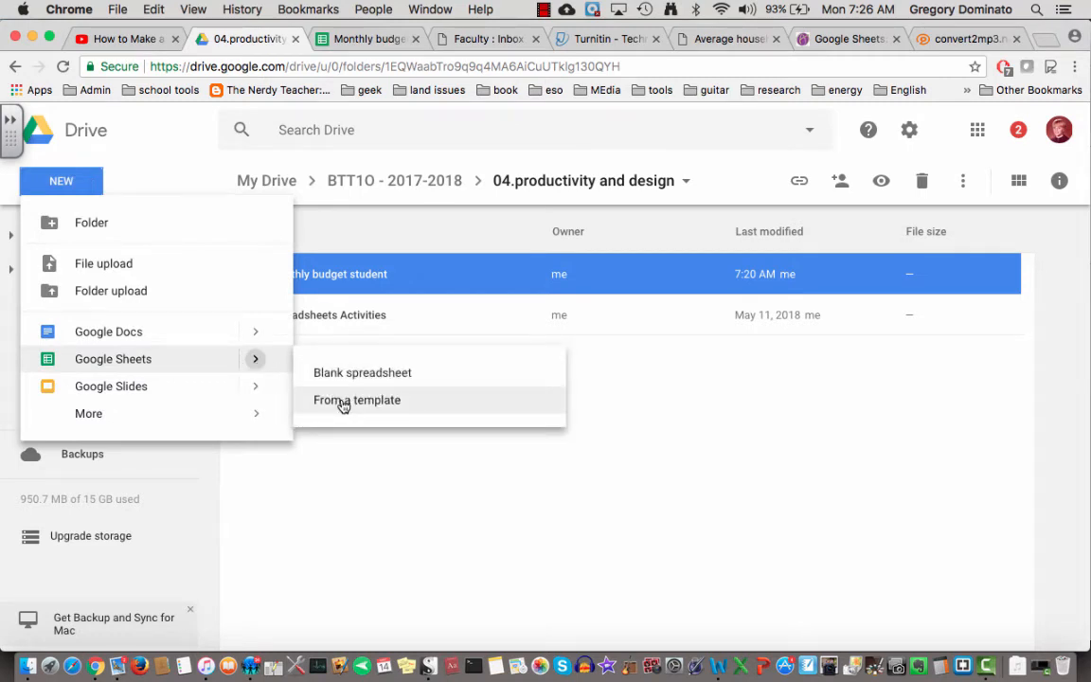
left_click(343, 402)
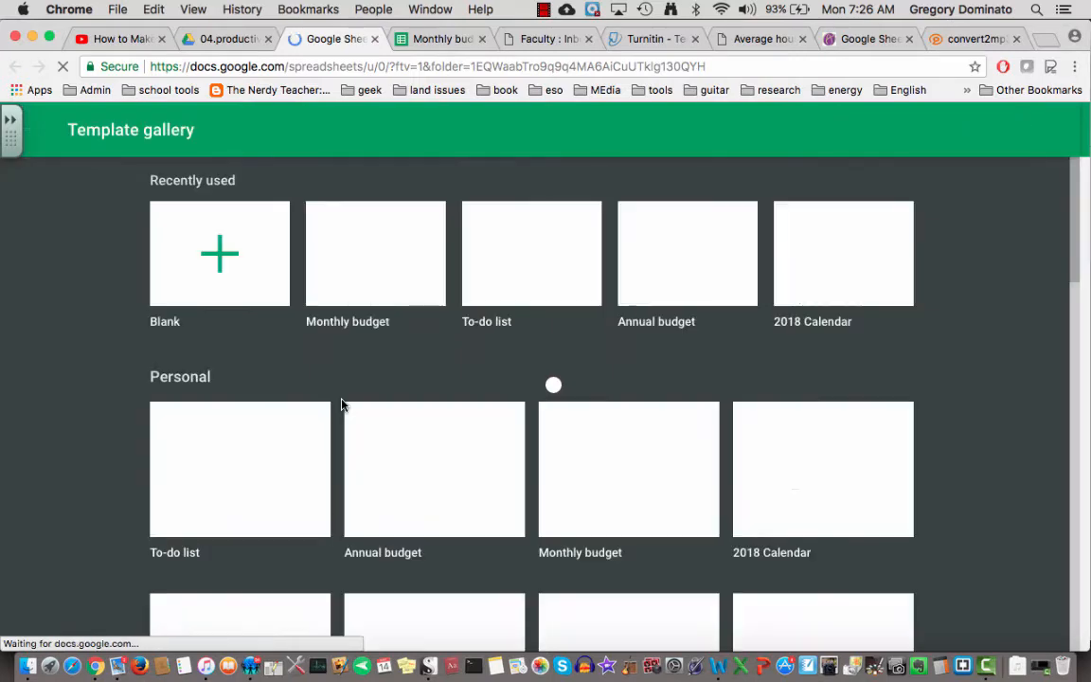
left_click(376, 262)
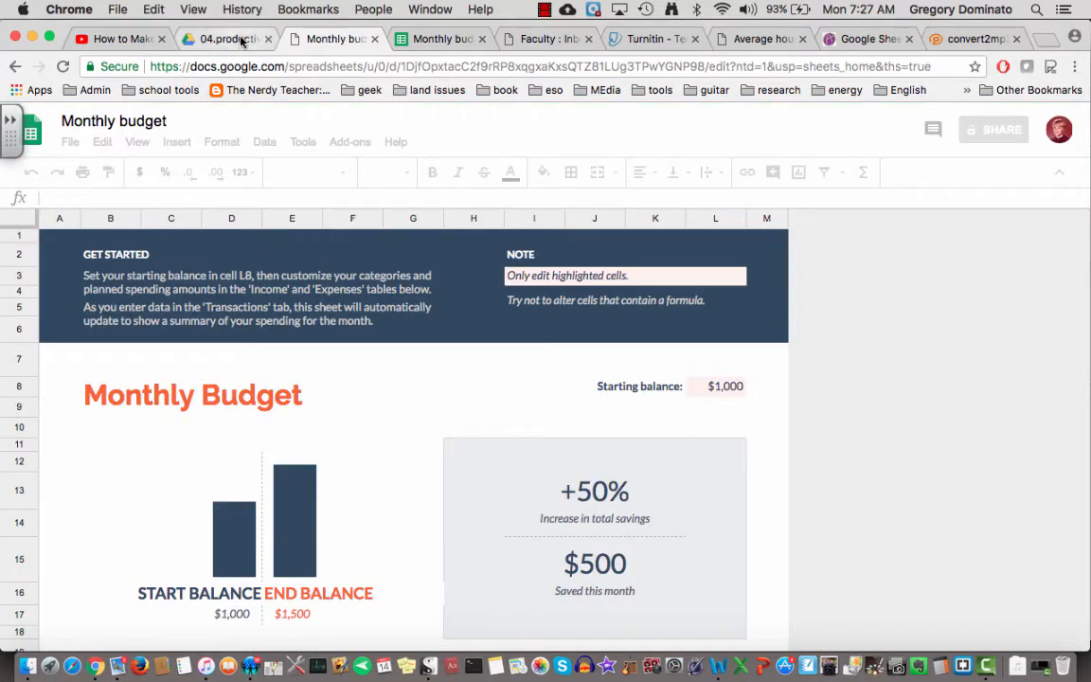
left_click(241, 41)
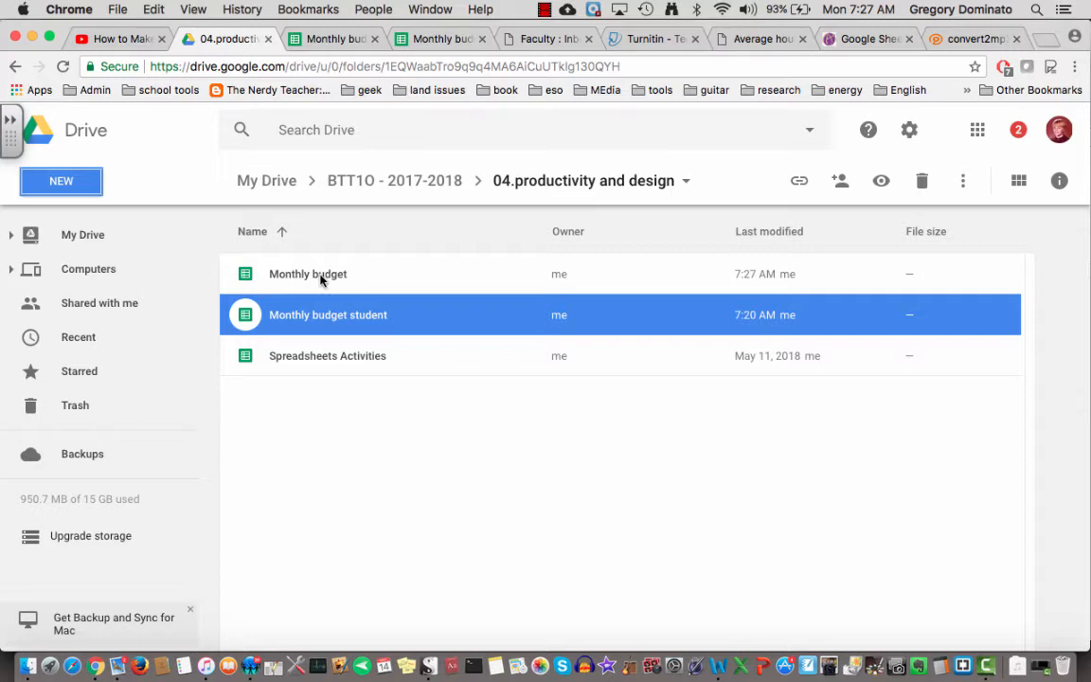
left_click(322, 38)
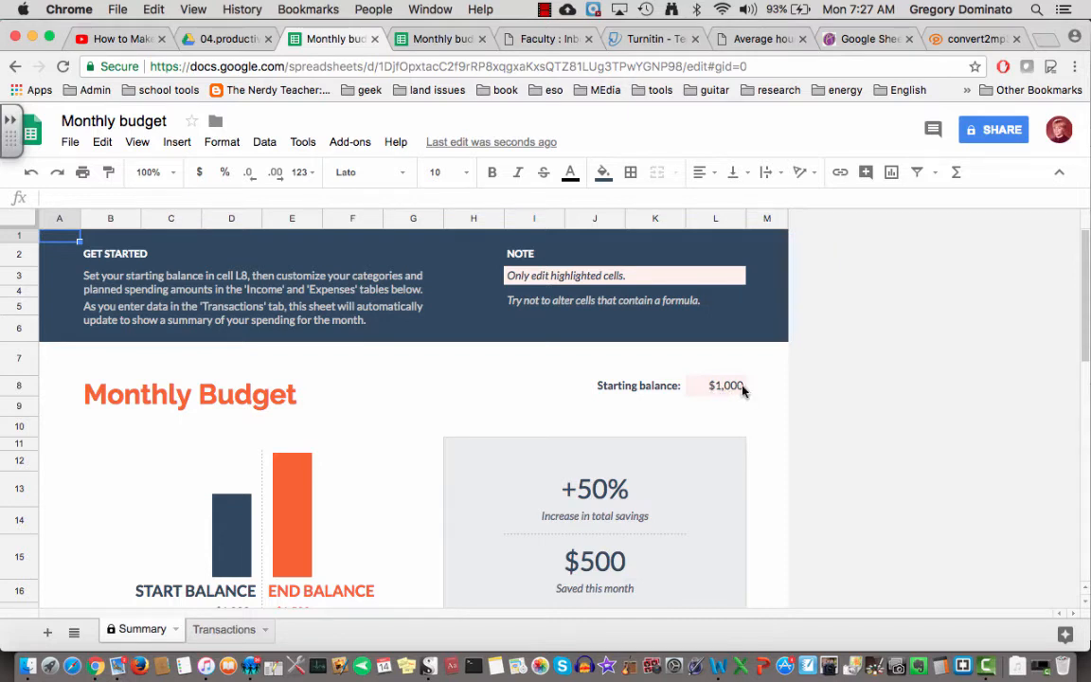
Look over the Summary sheet from the starting balance and balance chart down to the expense and income categories.
scroll(534, 396, "down", 10)
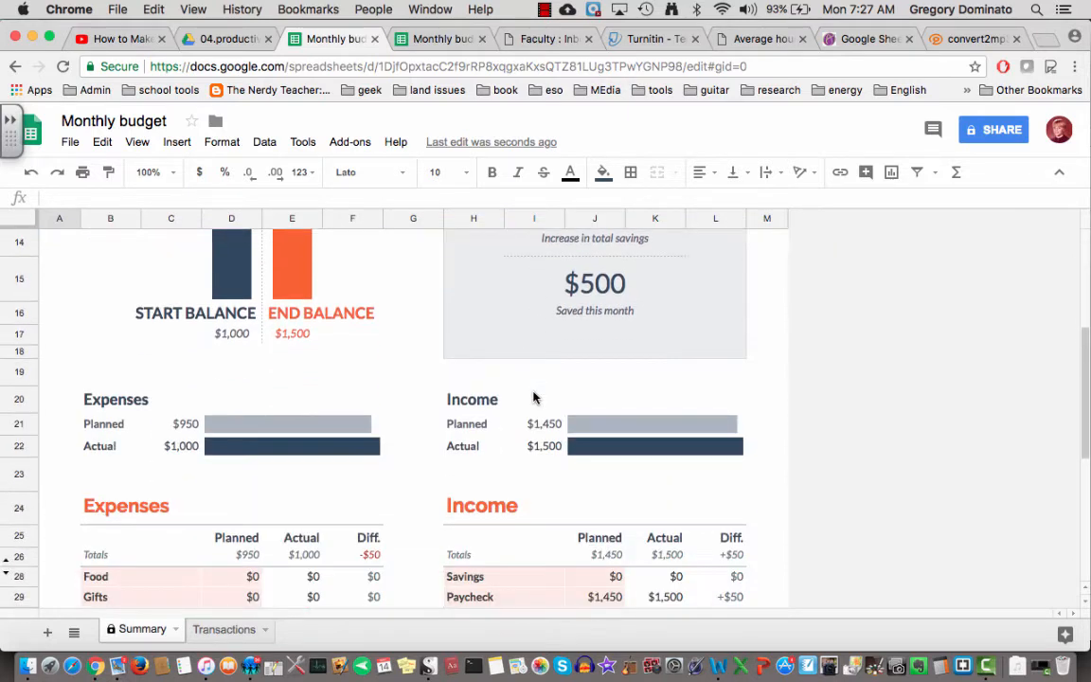
scroll(533, 396, "down", 3)
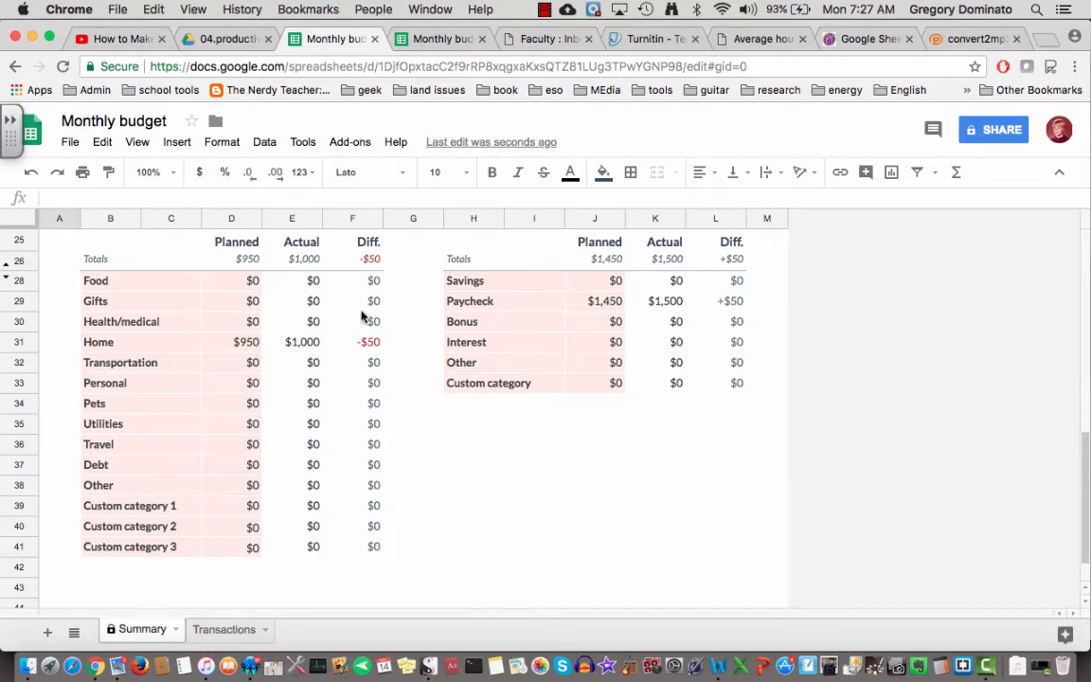
left_click(307, 323)
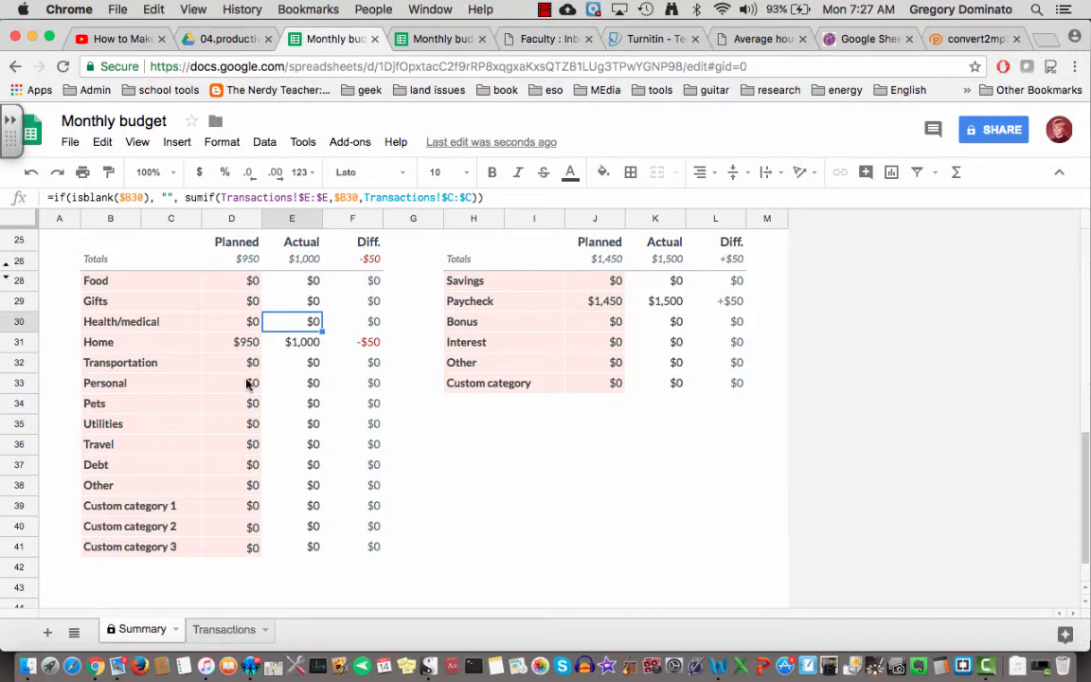
scroll(317, 388, "up", 5)
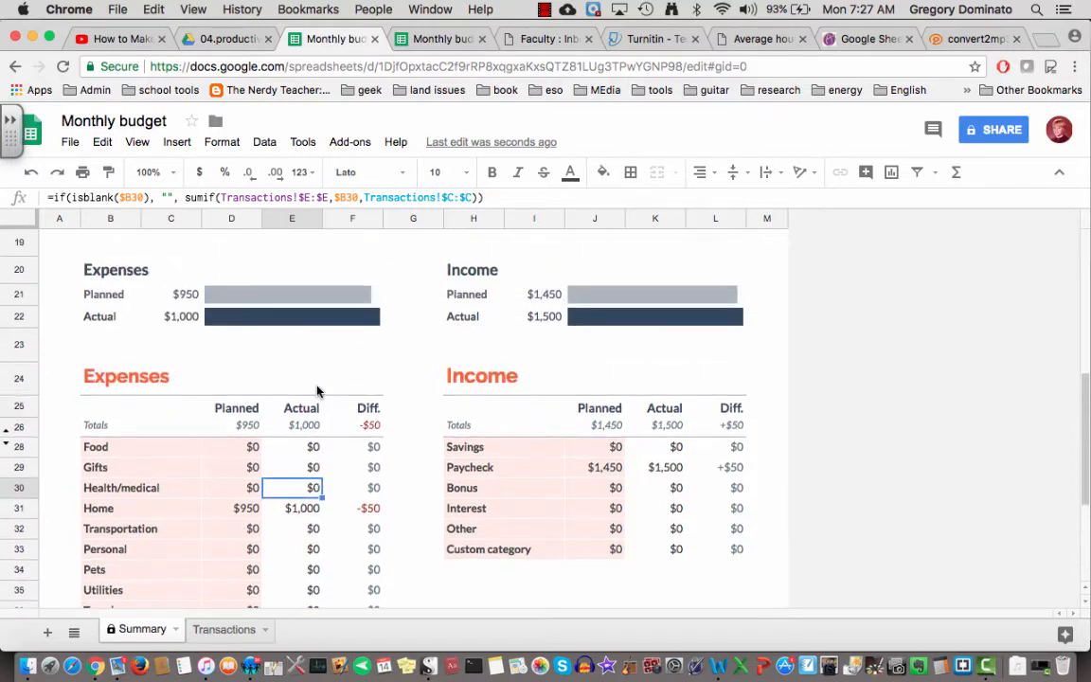
scroll(318, 390, "up", 10)
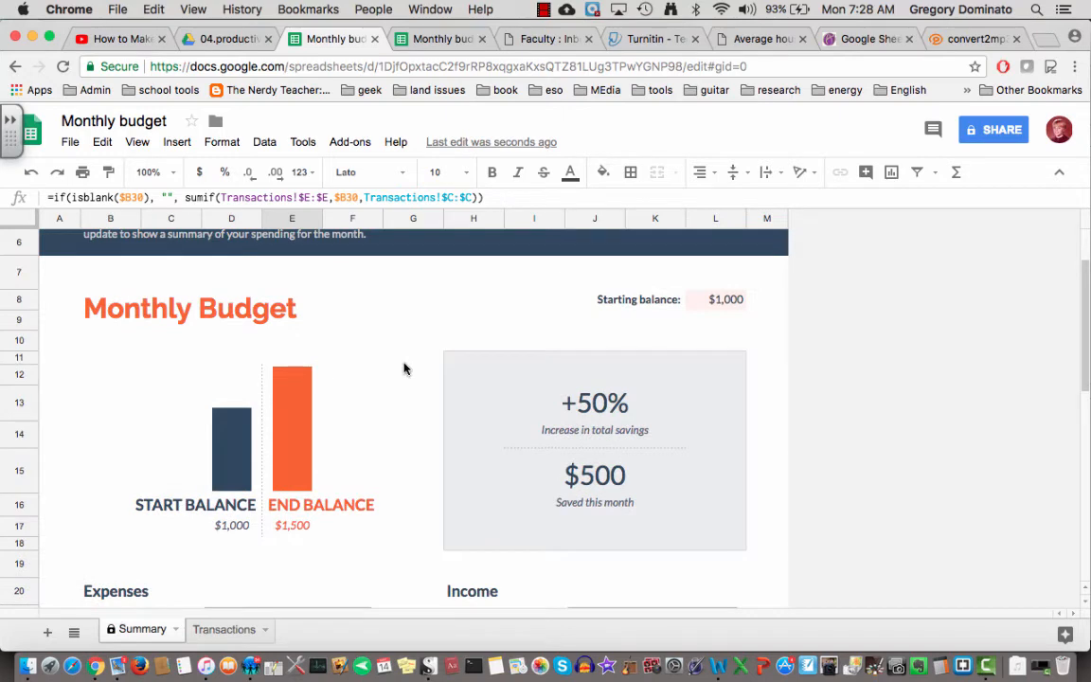
scroll(404, 374, "down", 5)
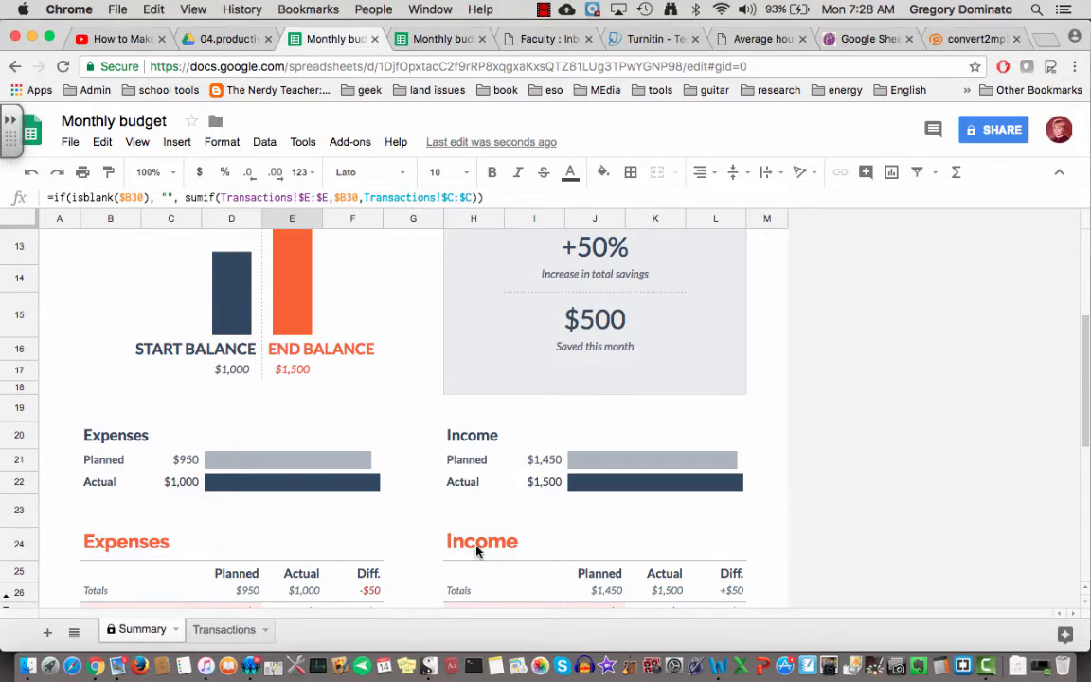
scroll(385, 531, "up", 2)
scroll(385, 533, "up", 1)
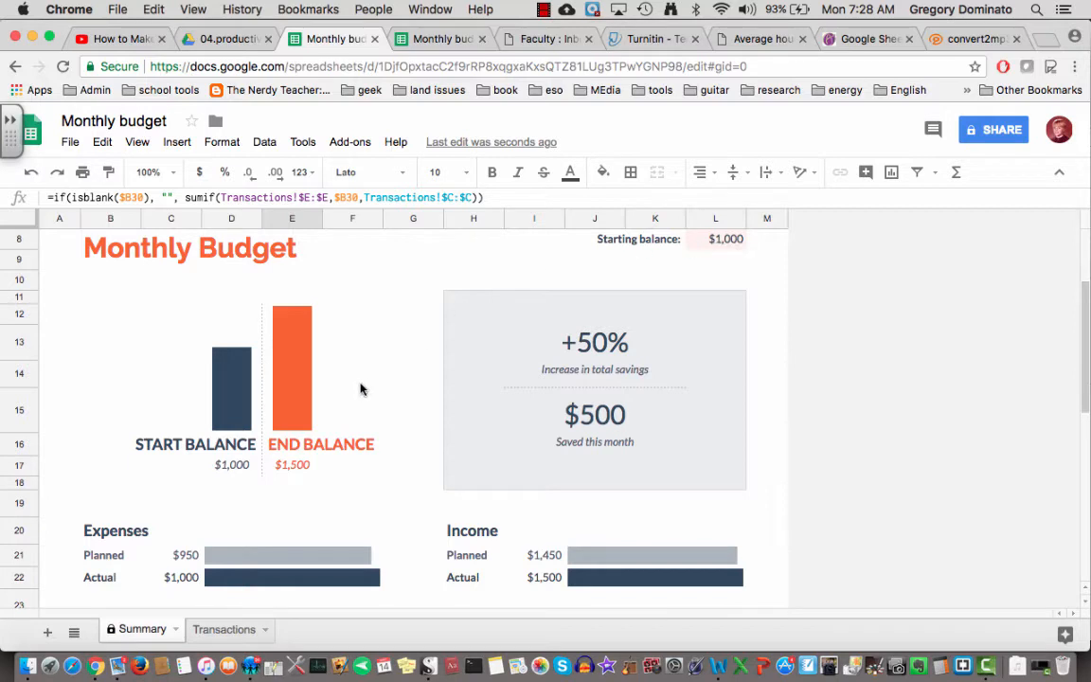
Examine the planned, actual and difference columns of the Expenses and Income tables, down to the custom categories.
scroll(375, 389, "down", 3)
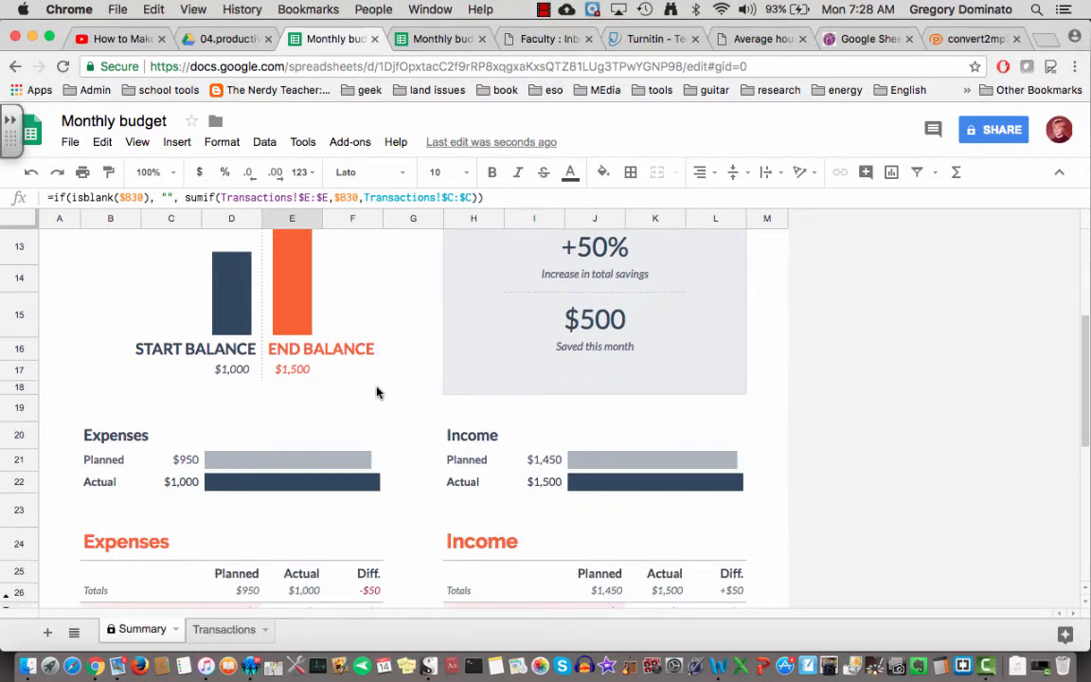
scroll(376, 392, "down", 3)
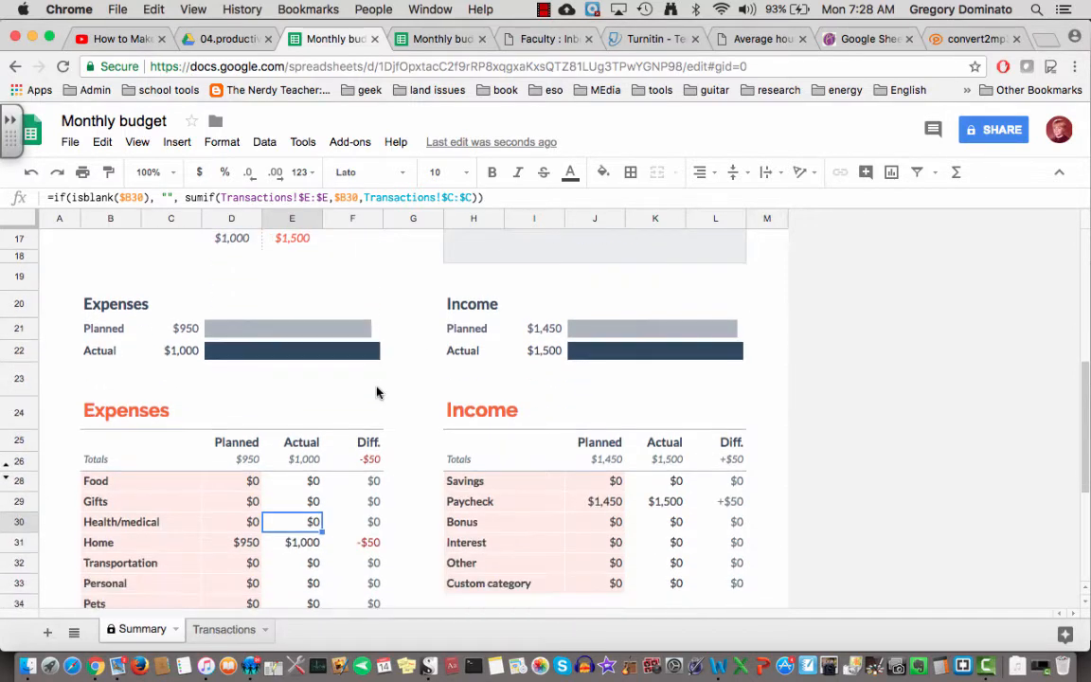
scroll(377, 390, "down", 2)
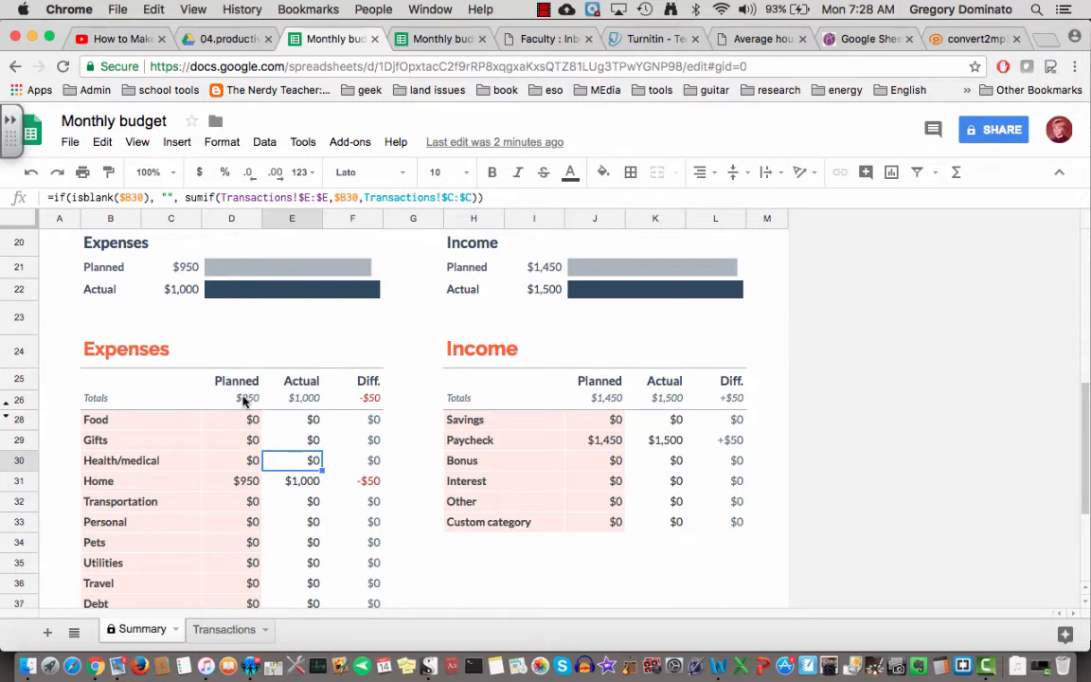
scroll(214, 419, "down", 1)
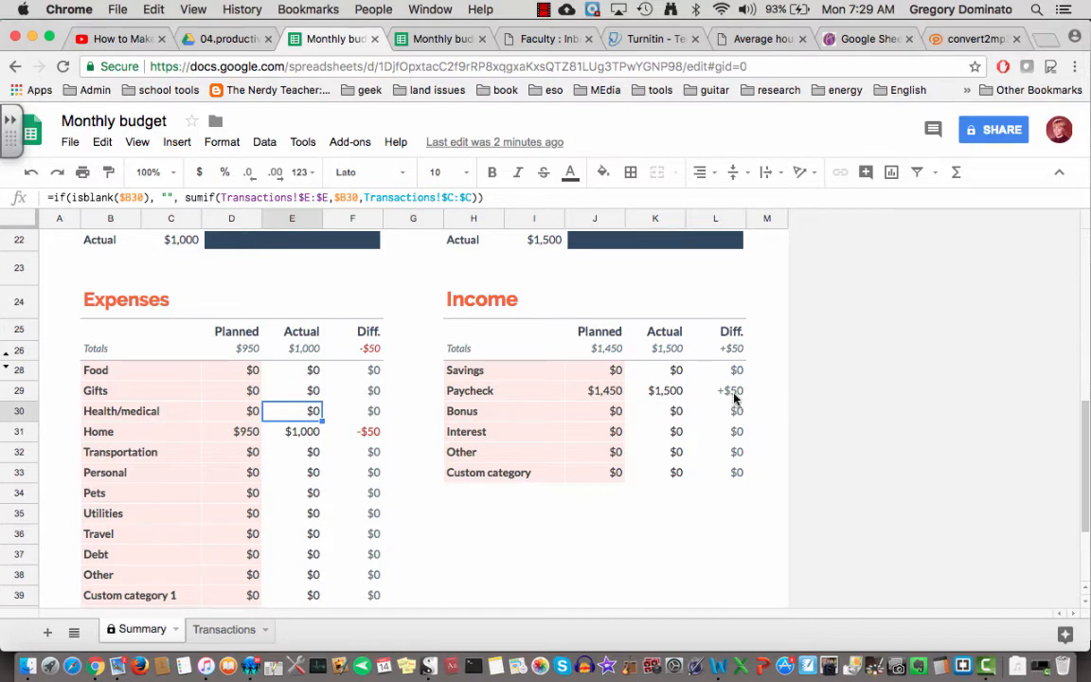
scroll(751, 432, "up", 1)
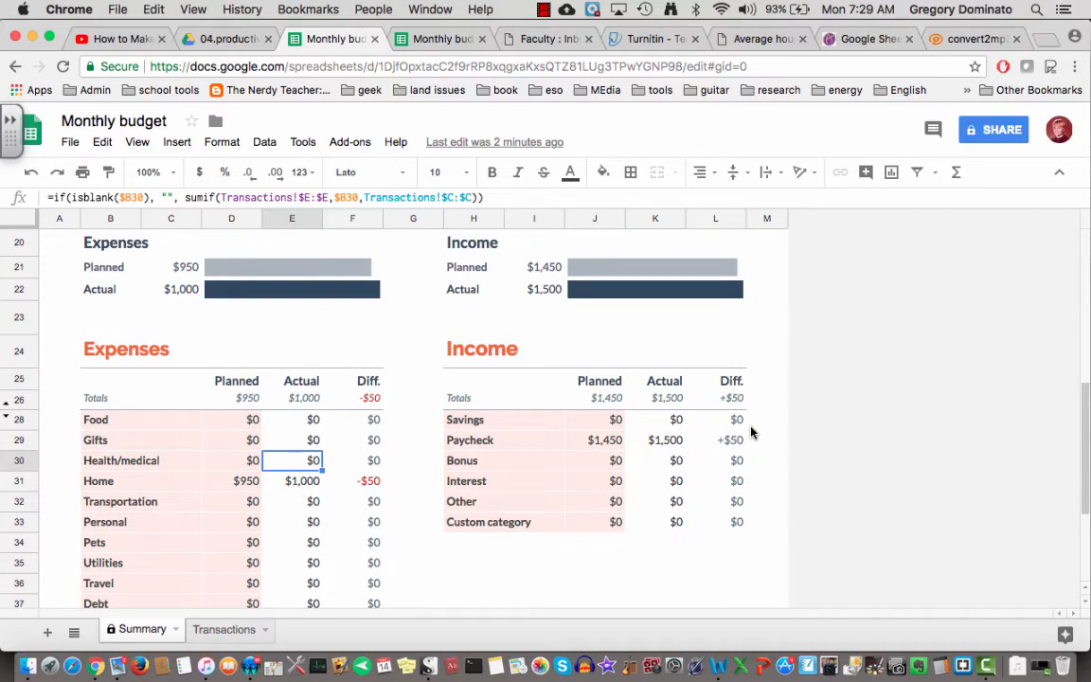
scroll(751, 432, "down", 1)
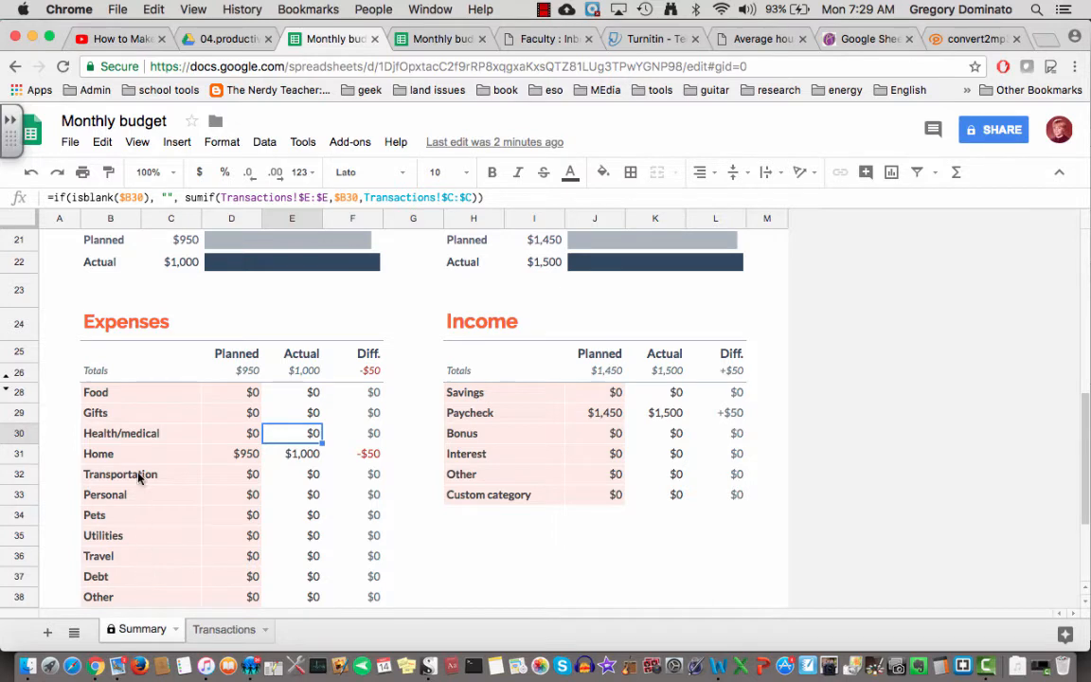
scroll(139, 461, "down", 2)
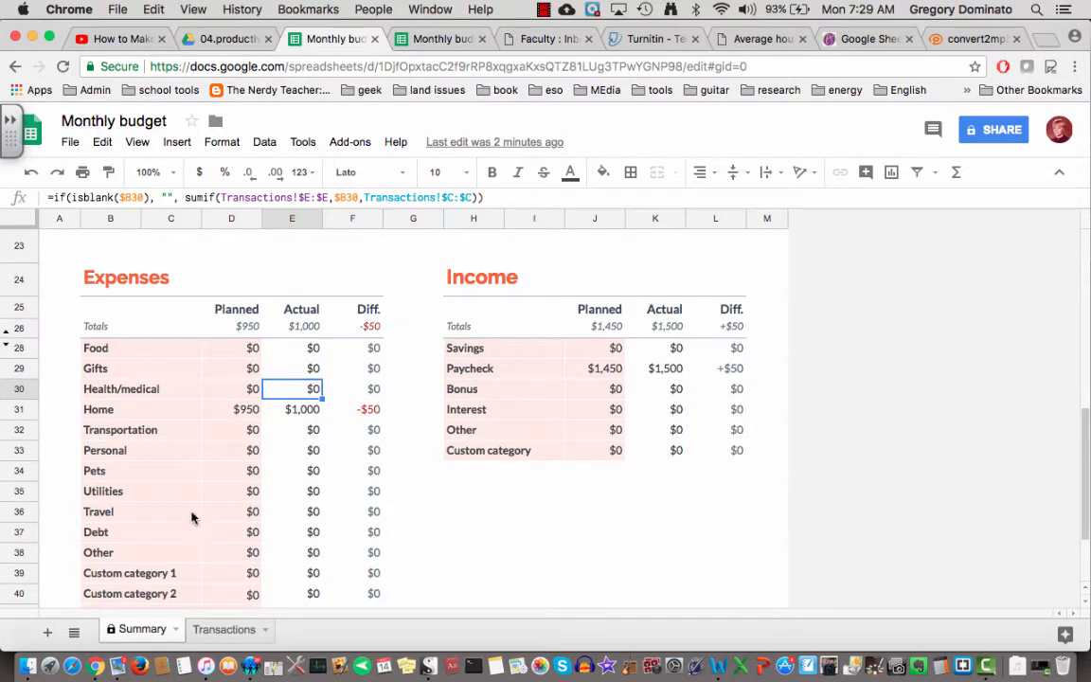
scroll(171, 435, "down", 3)
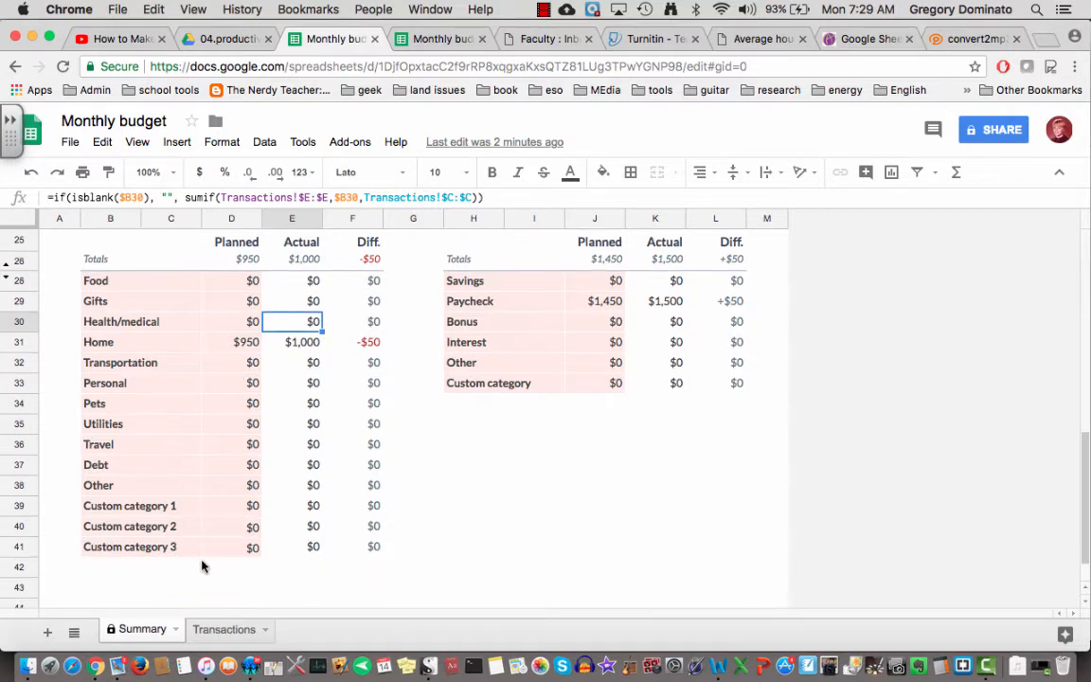
Add an expense in row 6 of the Transactions sheet: date 5/14/2018, amount 35, description Movies, category Personal.
left_click(221, 629)
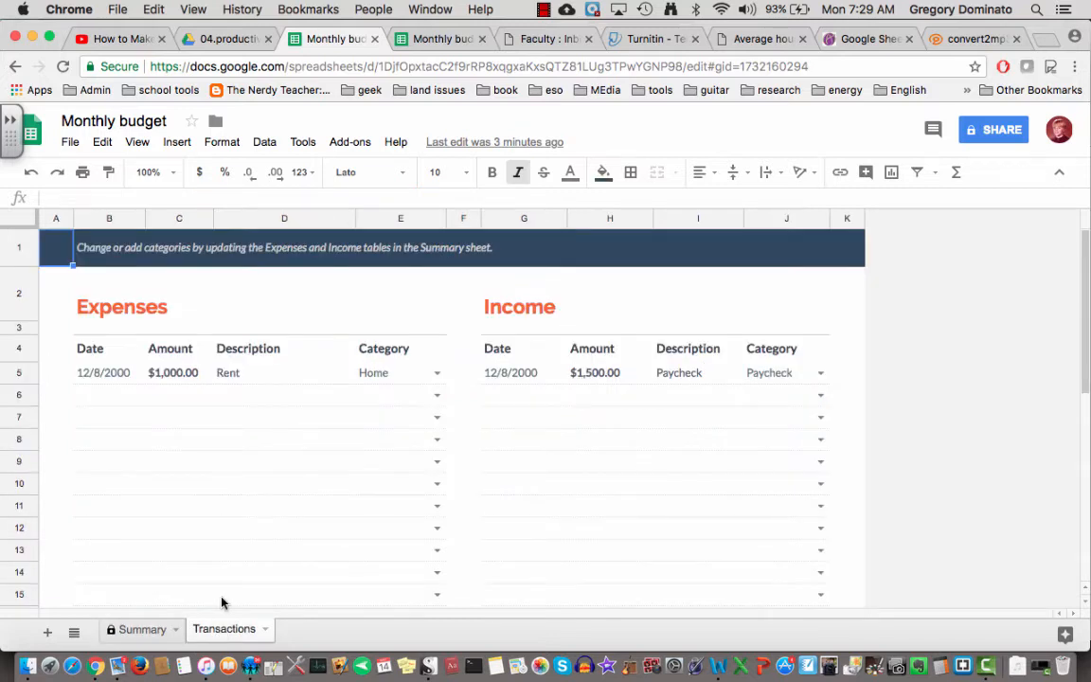
left_click(104, 397)
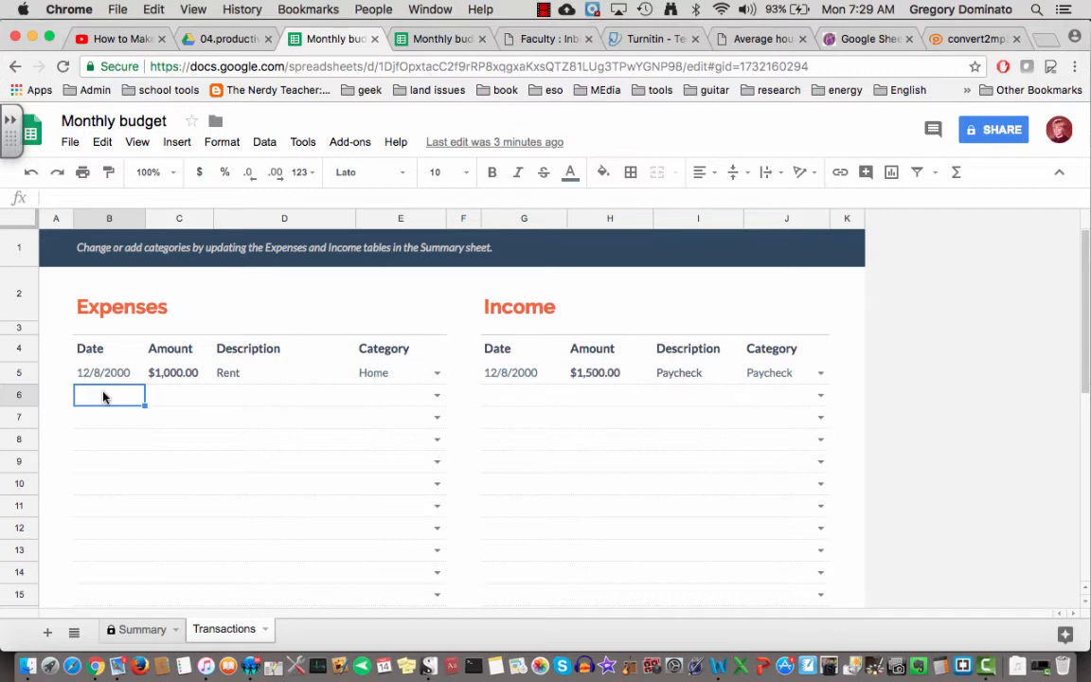
type("5/14/2")
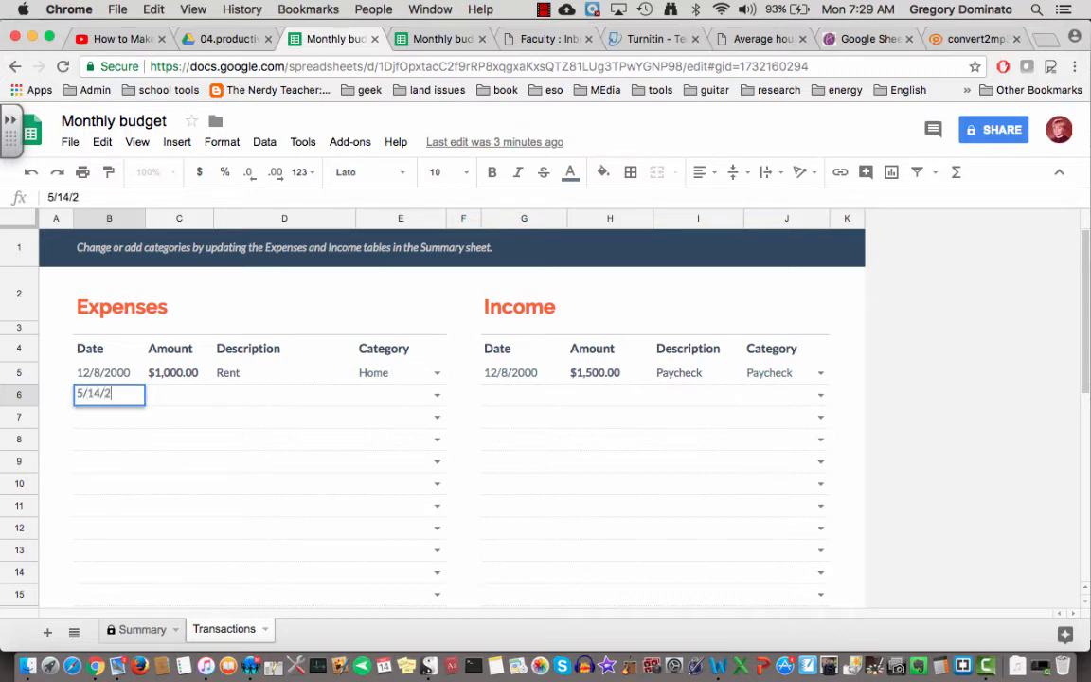
type("018")
key("Tab")
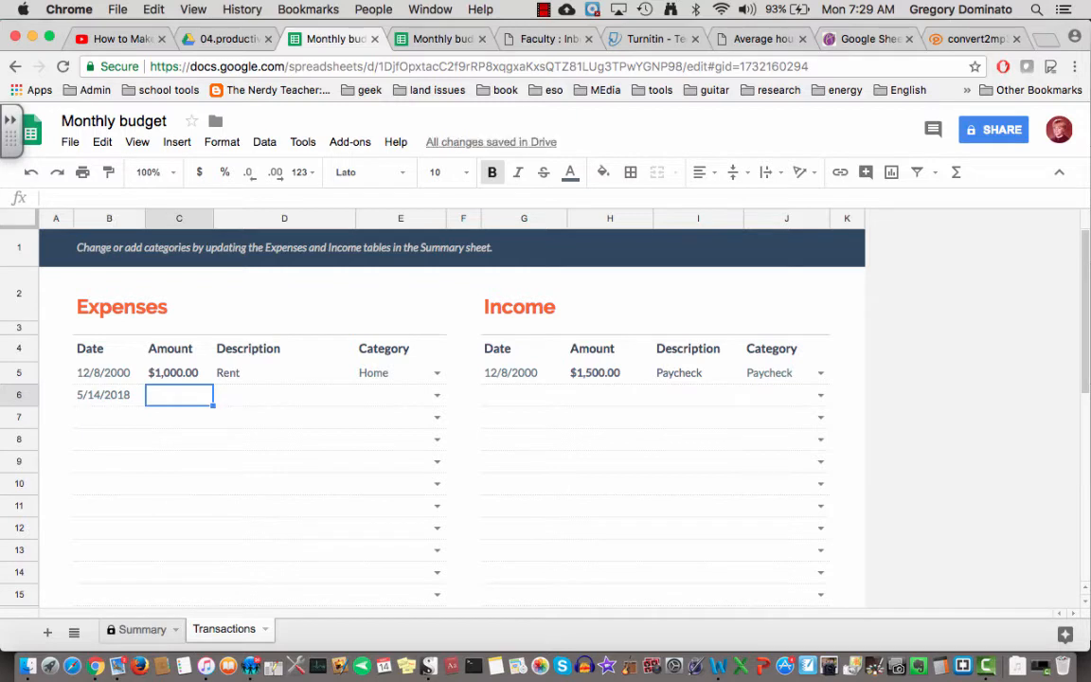
type("35")
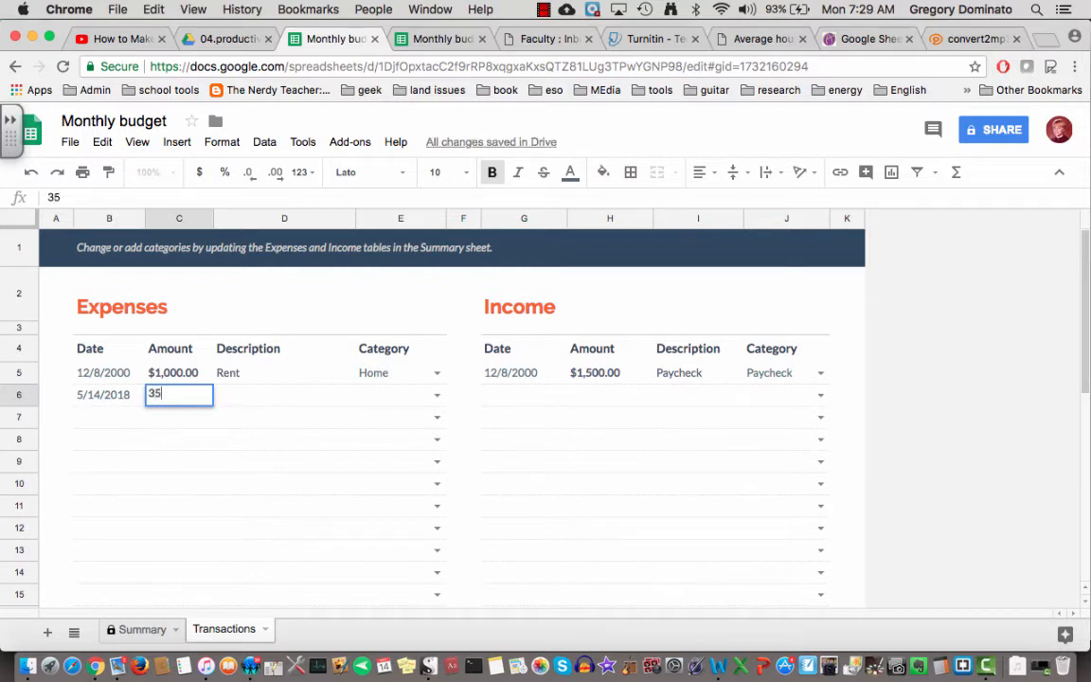
key("Tab")
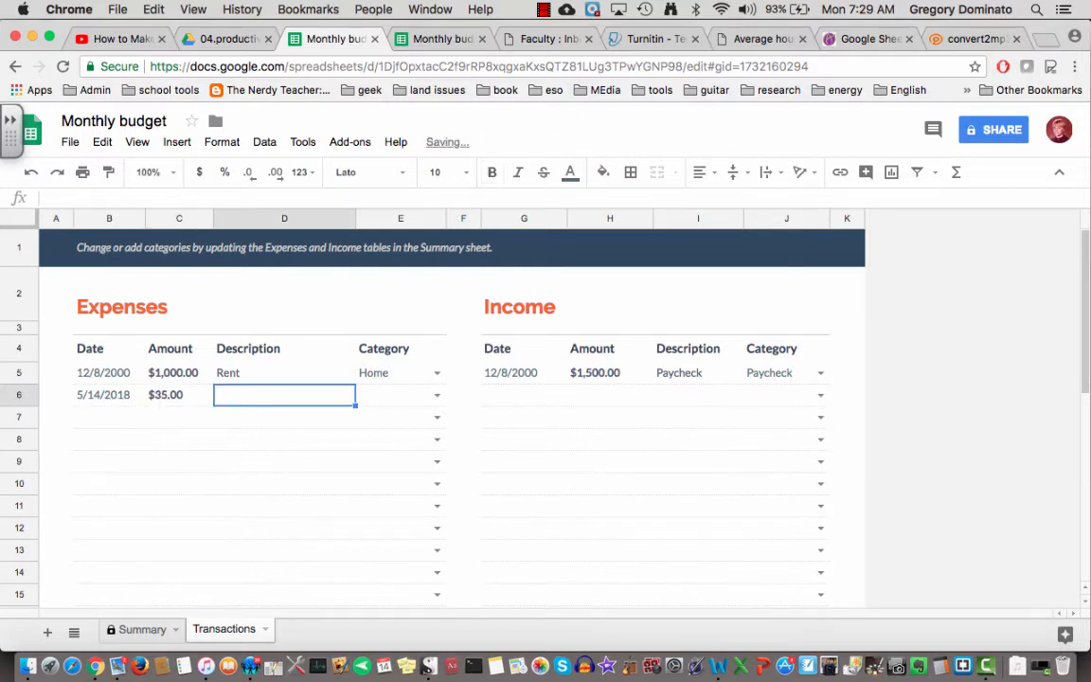
type("Movies")
key("Tab")
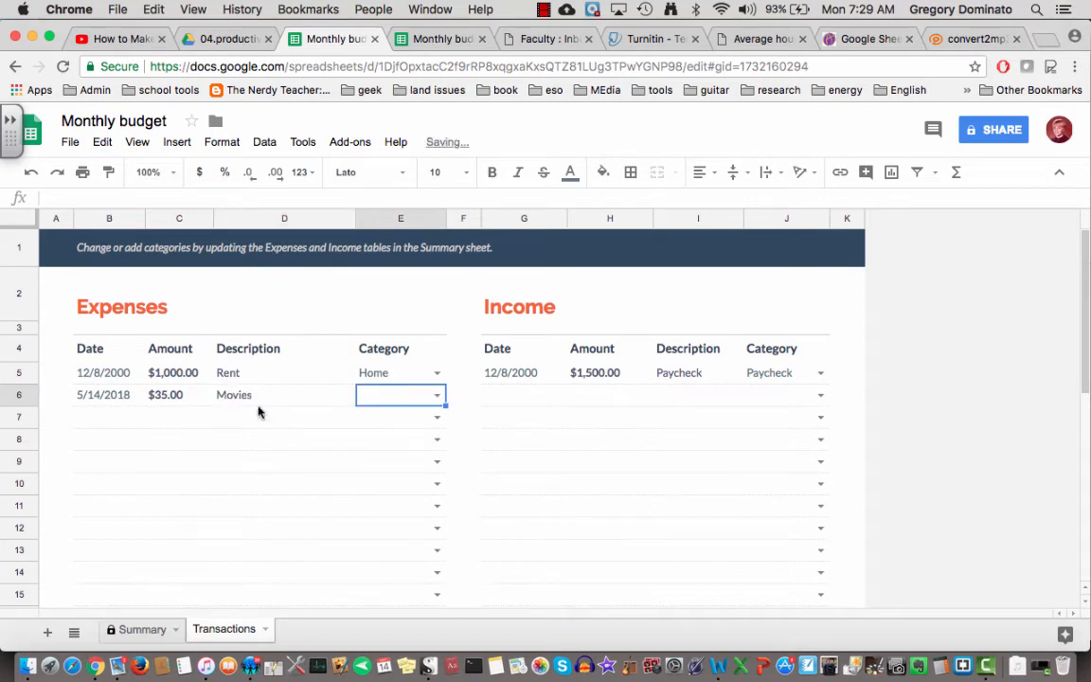
left_click(437, 395)
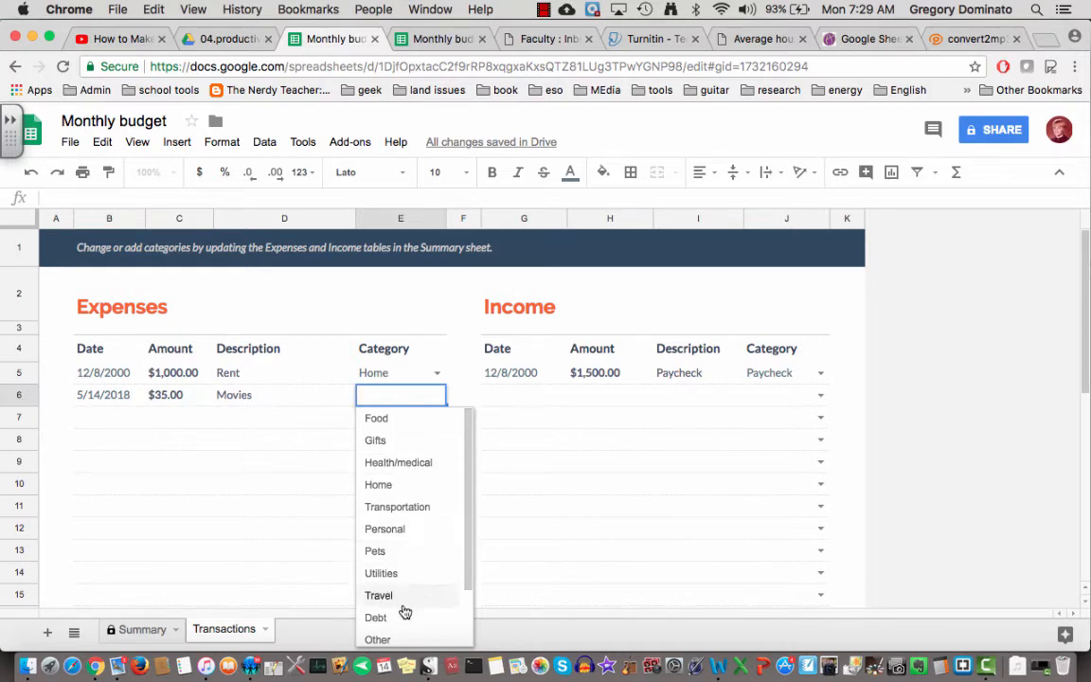
left_click(384, 529)
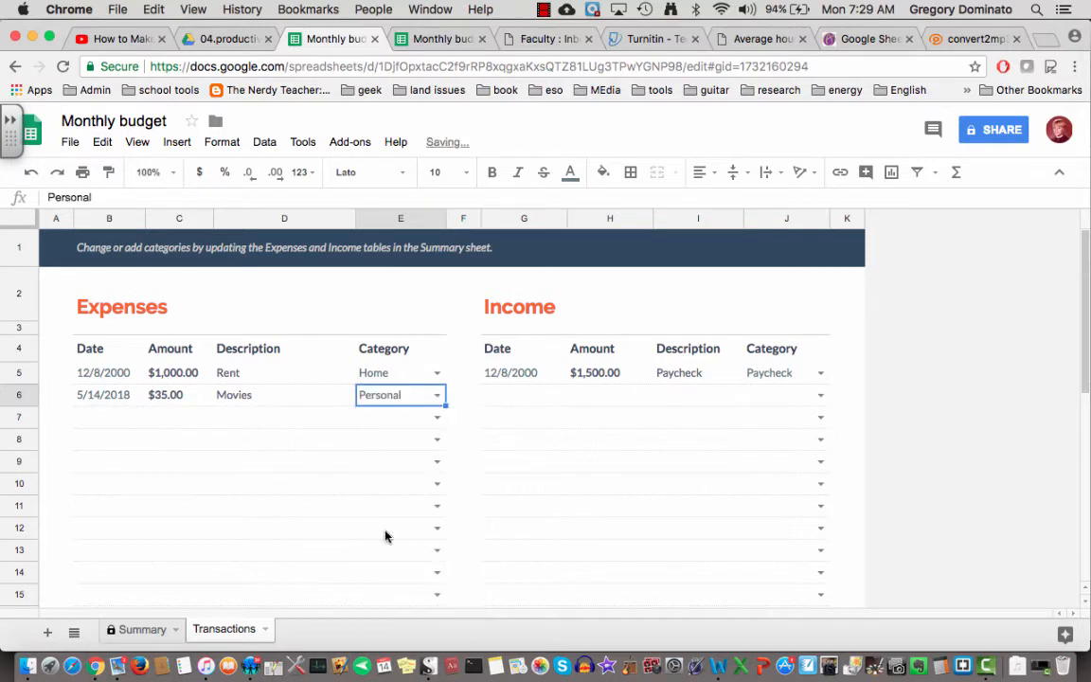
Check the Personal row on the Summary sheet, and review the Food, Gifts and Health/medical expense categories.
left_click(142, 630)
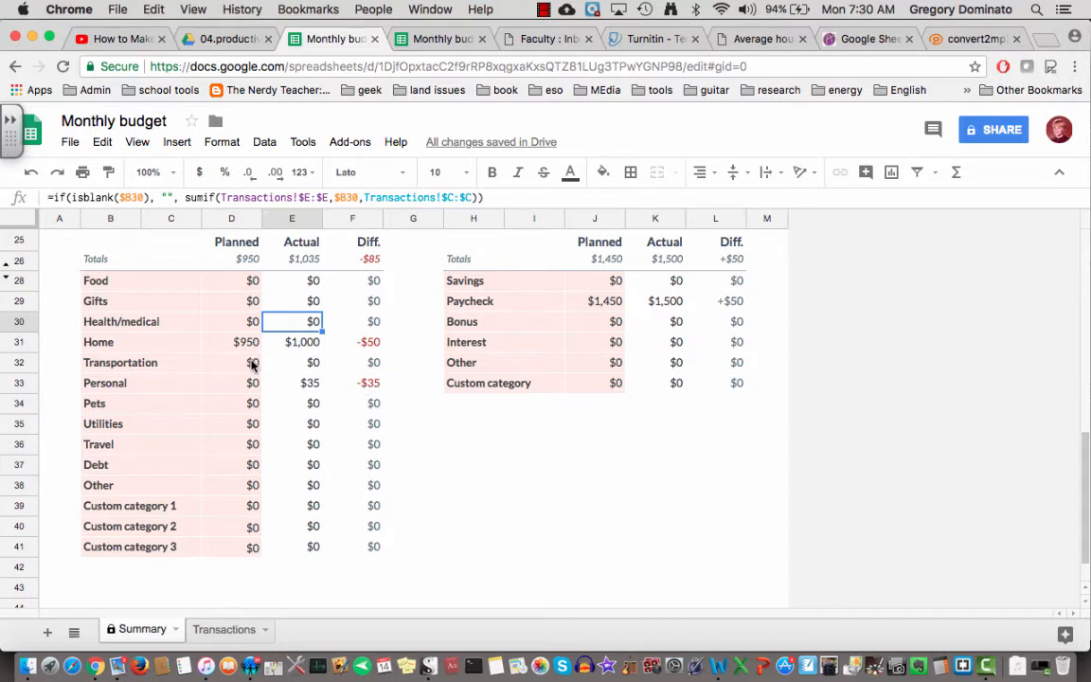
left_click(241, 389)
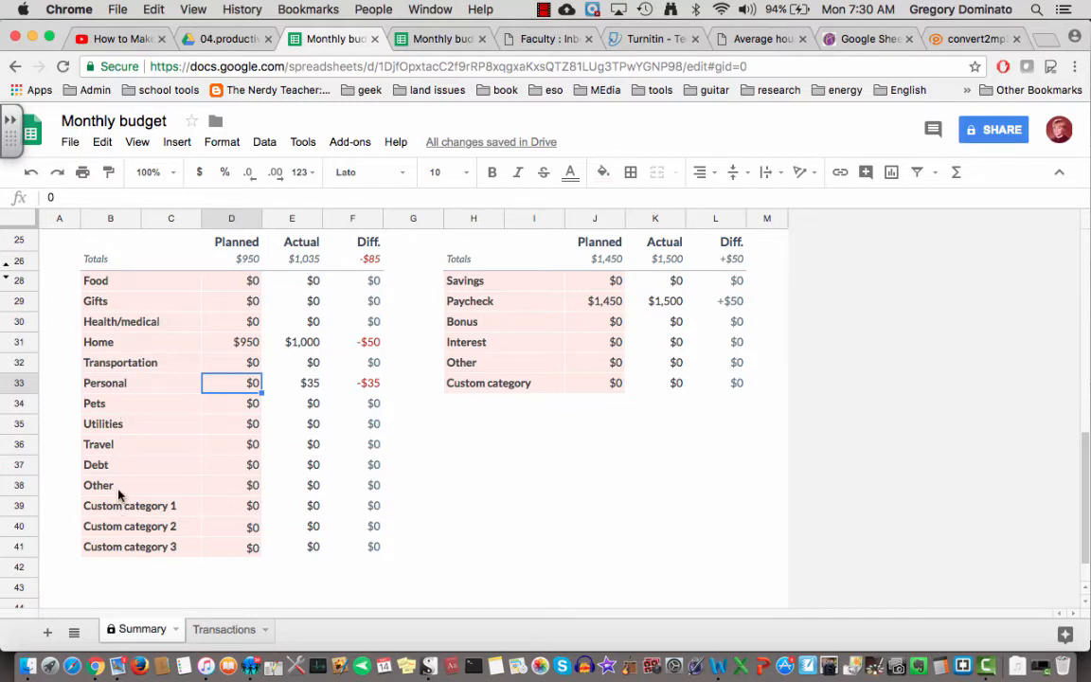
left_click(135, 284)
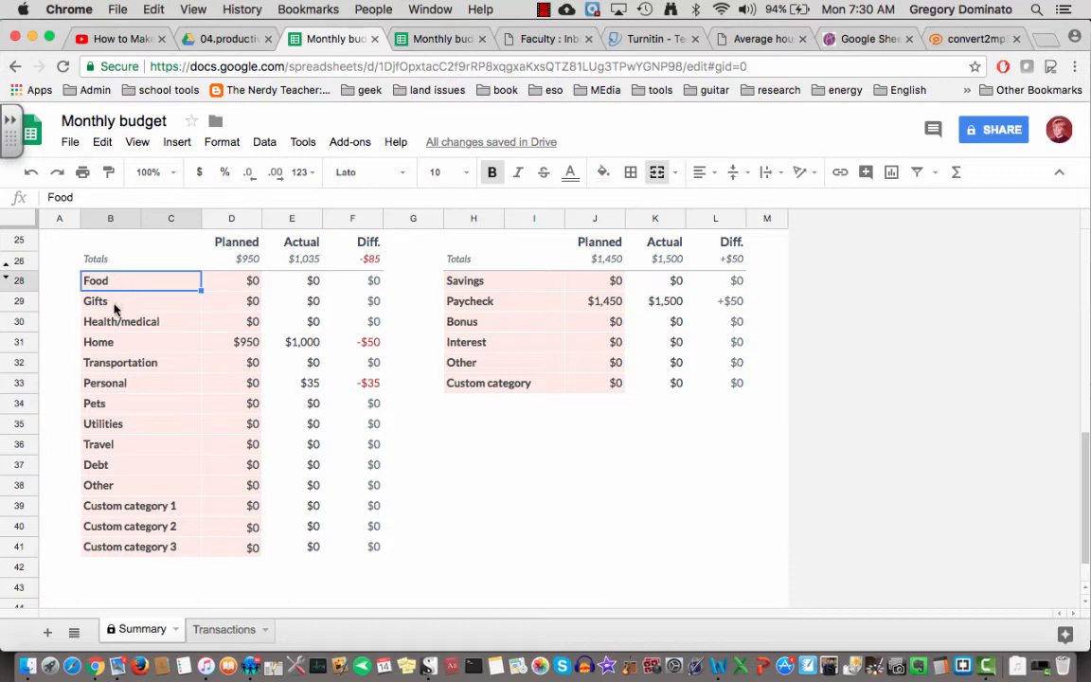
left_click(113, 304)
left_click(132, 326)
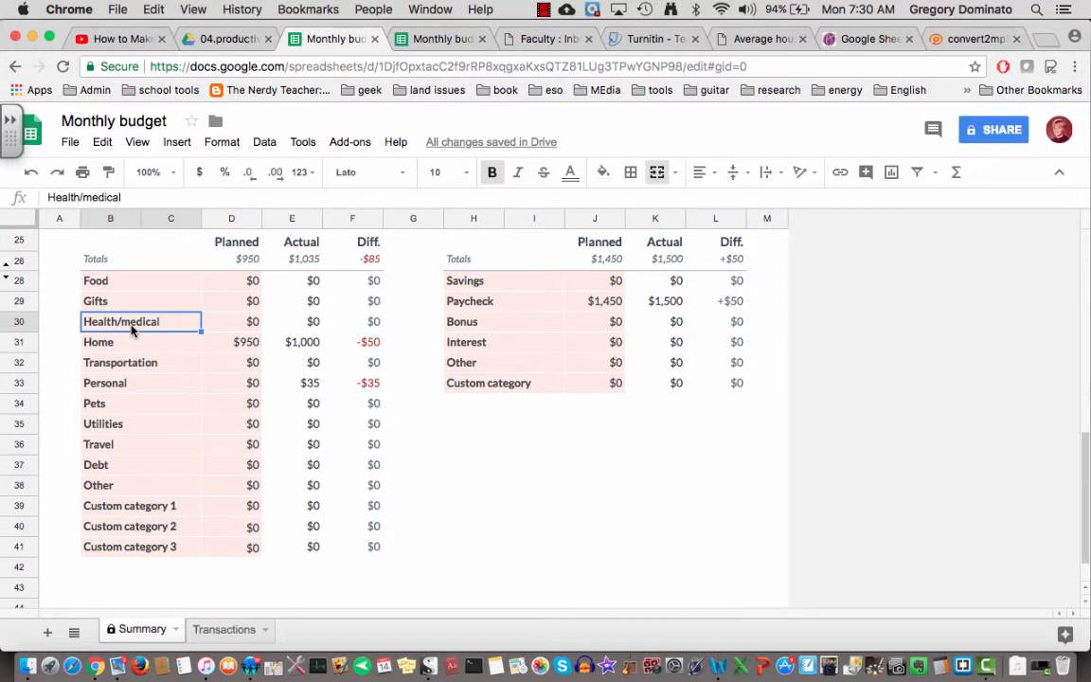
Switch to the Monthly budget student spreadsheet and add the expense category Misc in row 35 of the Summary sheet.
left_click(439, 43)
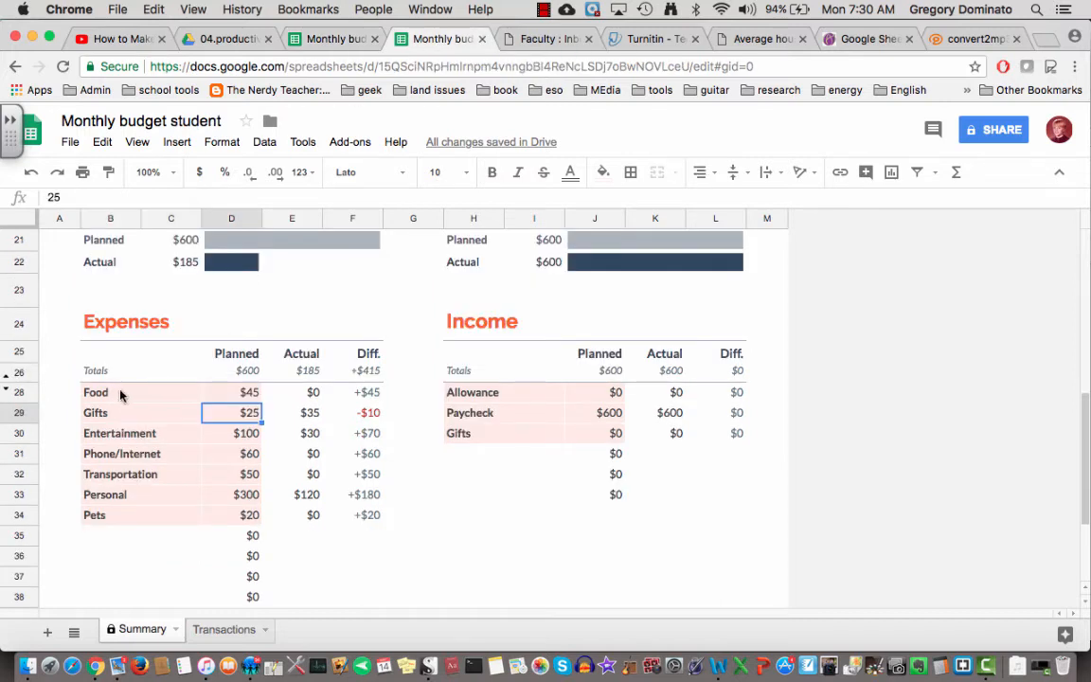
left_click(110, 520)
left_click(110, 536)
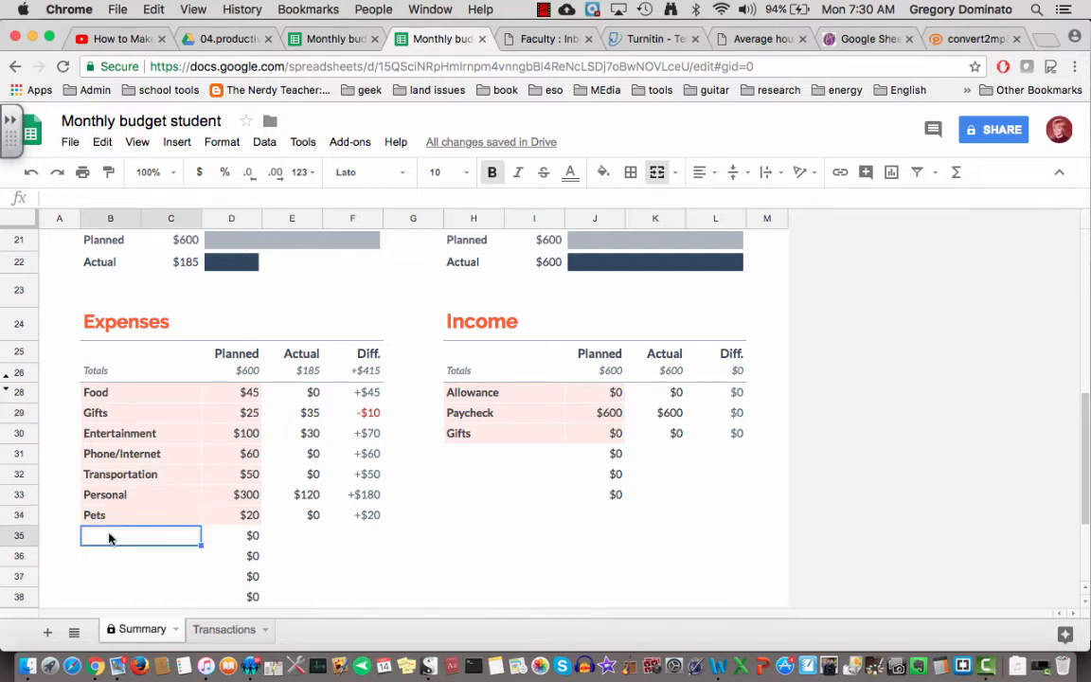
type("Misc")
key("Tab")
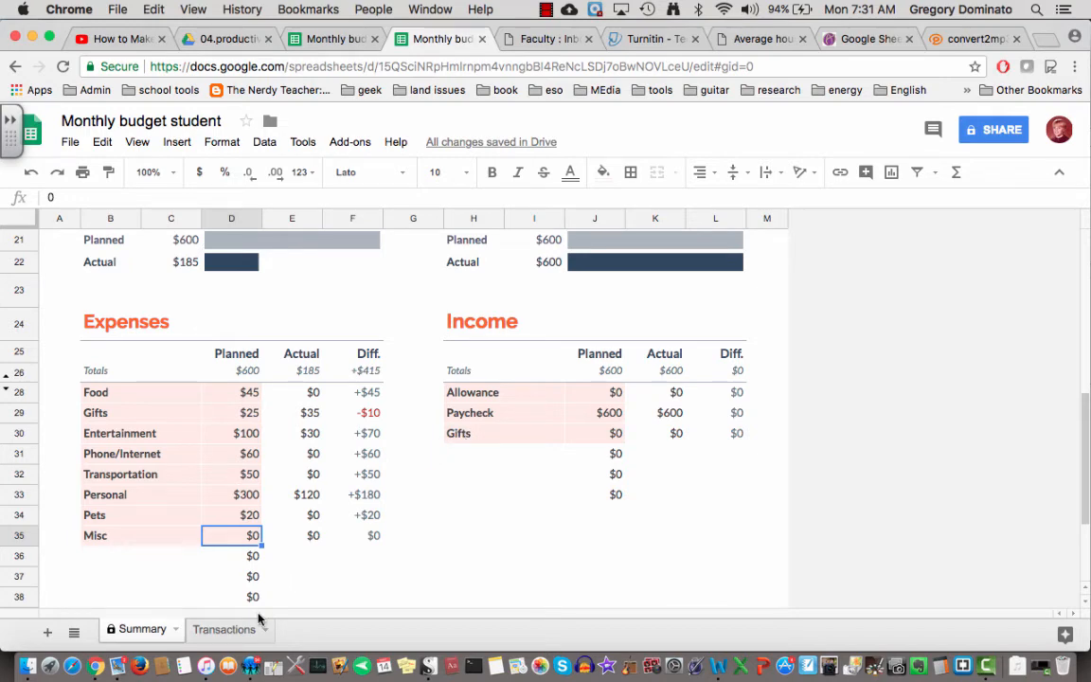
On the Transactions sheet, change the description of the 5/14/2018 paycheck income in row 5 to McDonalds.
left_click(227, 628)
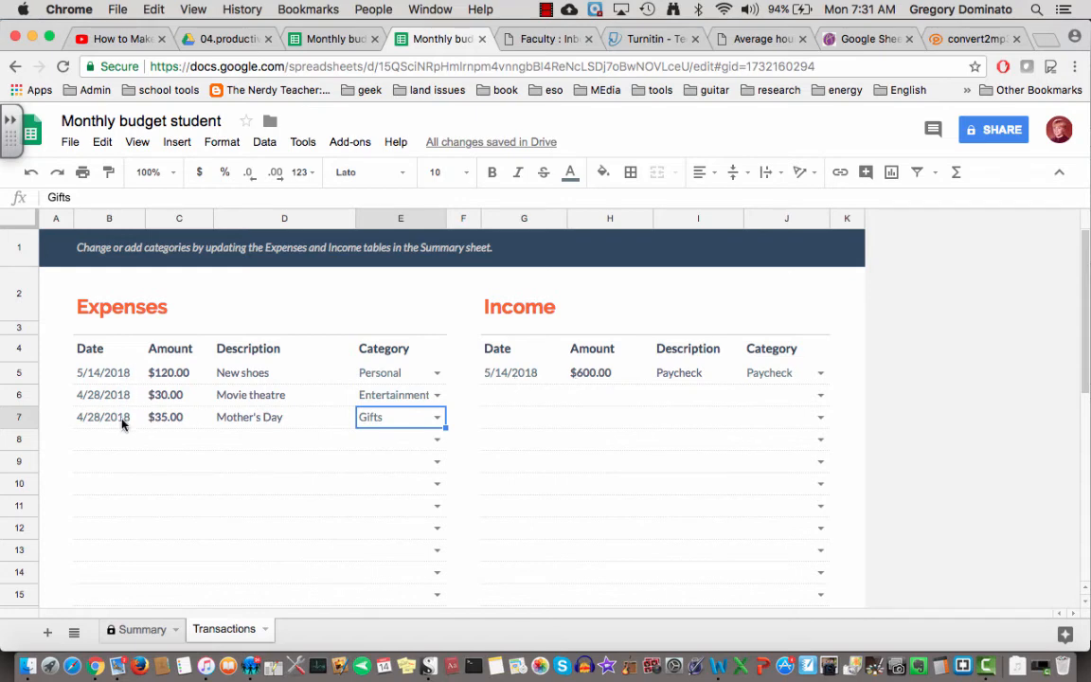
left_click(600, 381)
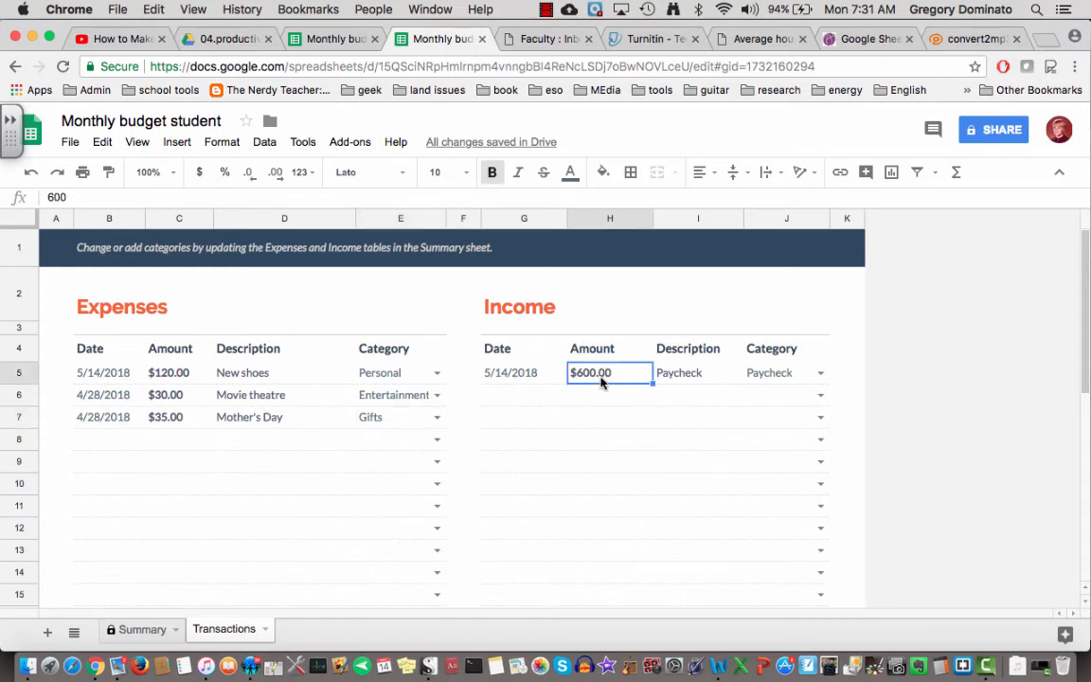
left_click(697, 378)
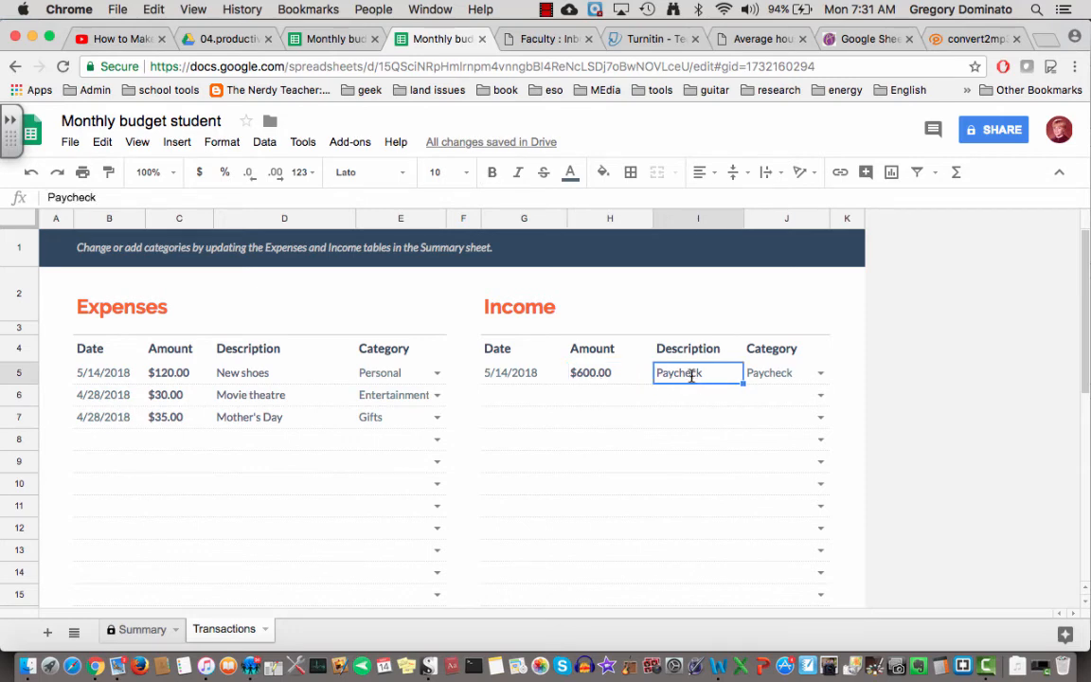
double_click(693, 375)
type("McDon")
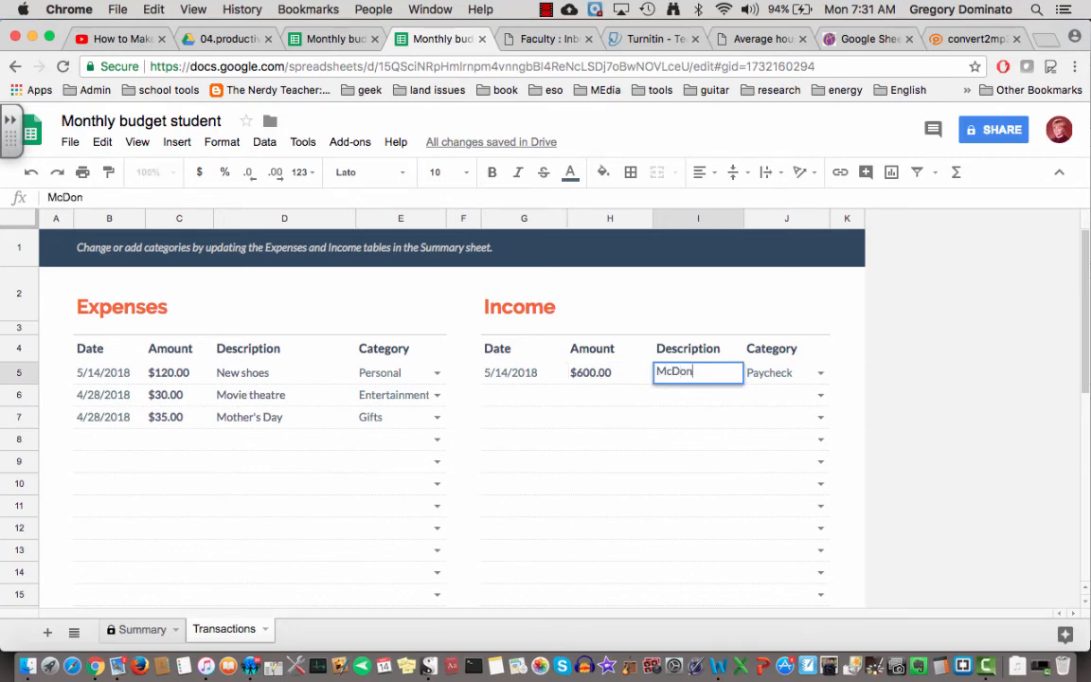
type("alds")
key("Return")
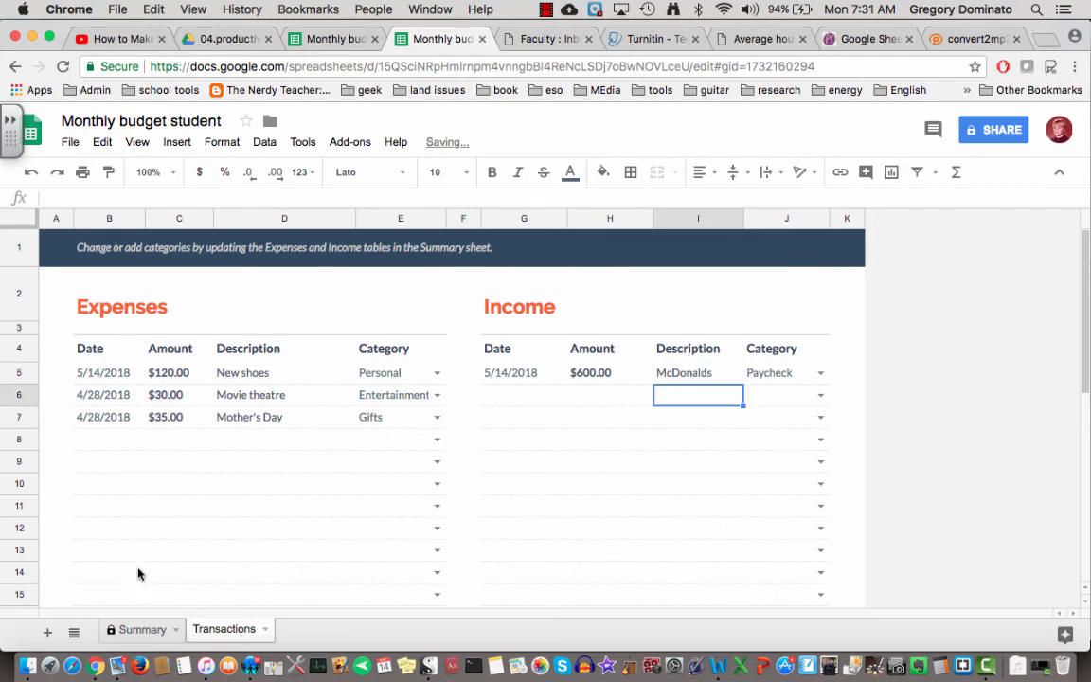
Compare planned and actual expenses and income on the Summary sheet, check the start and end balances, and return to the Transactions sheet.
left_click(142, 631)
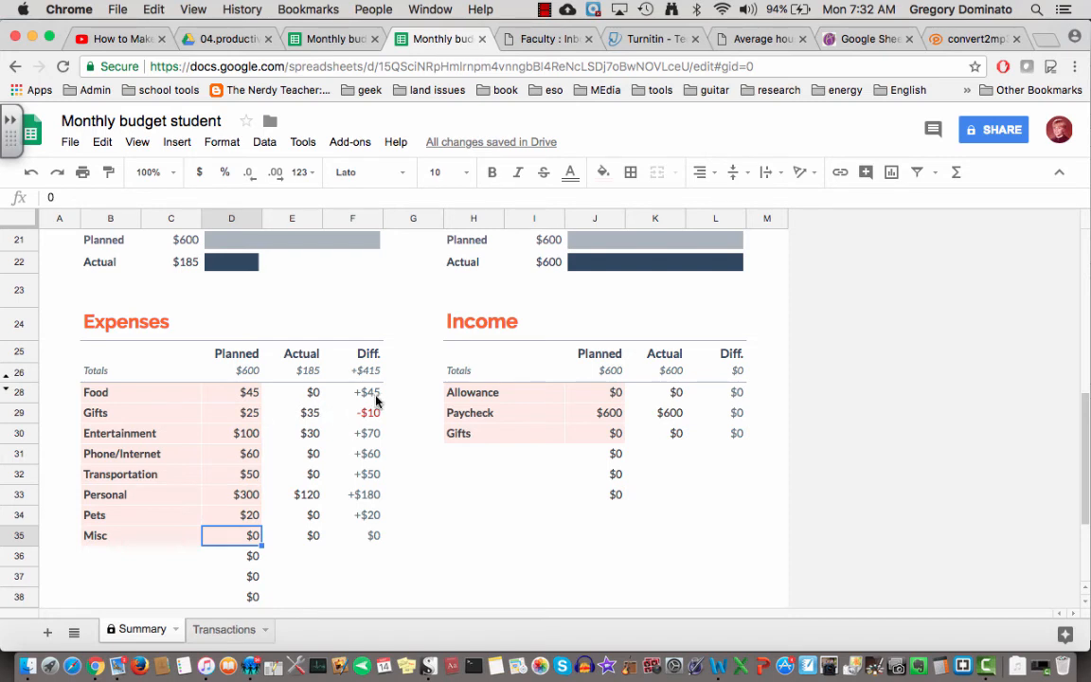
scroll(376, 401, "up", 1)
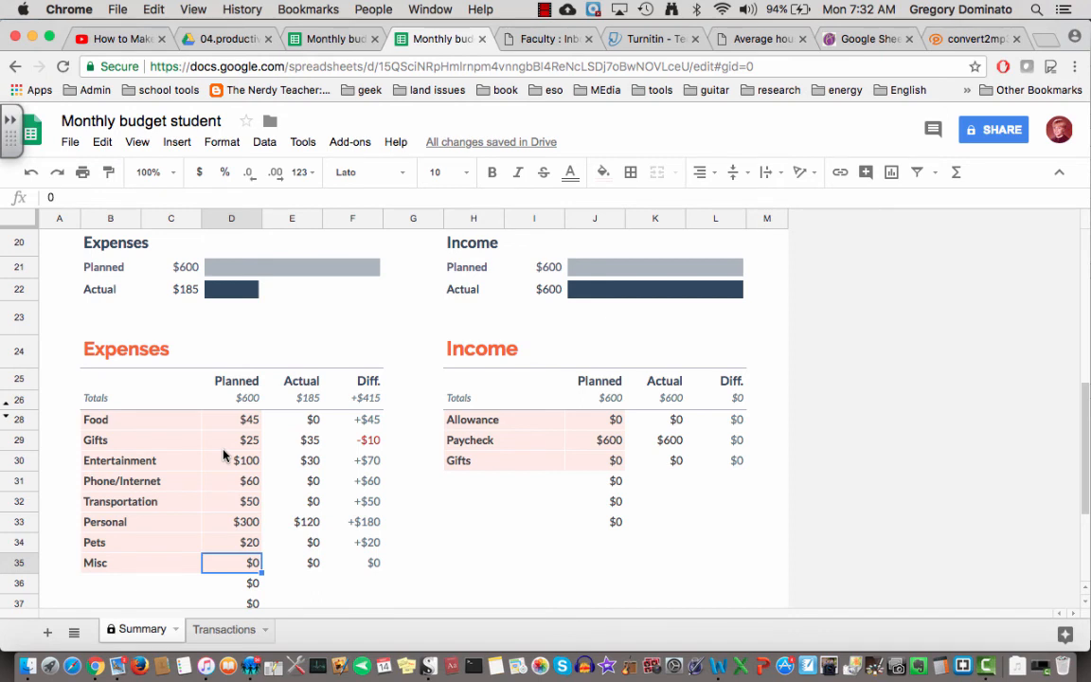
scroll(378, 361, "up", 2)
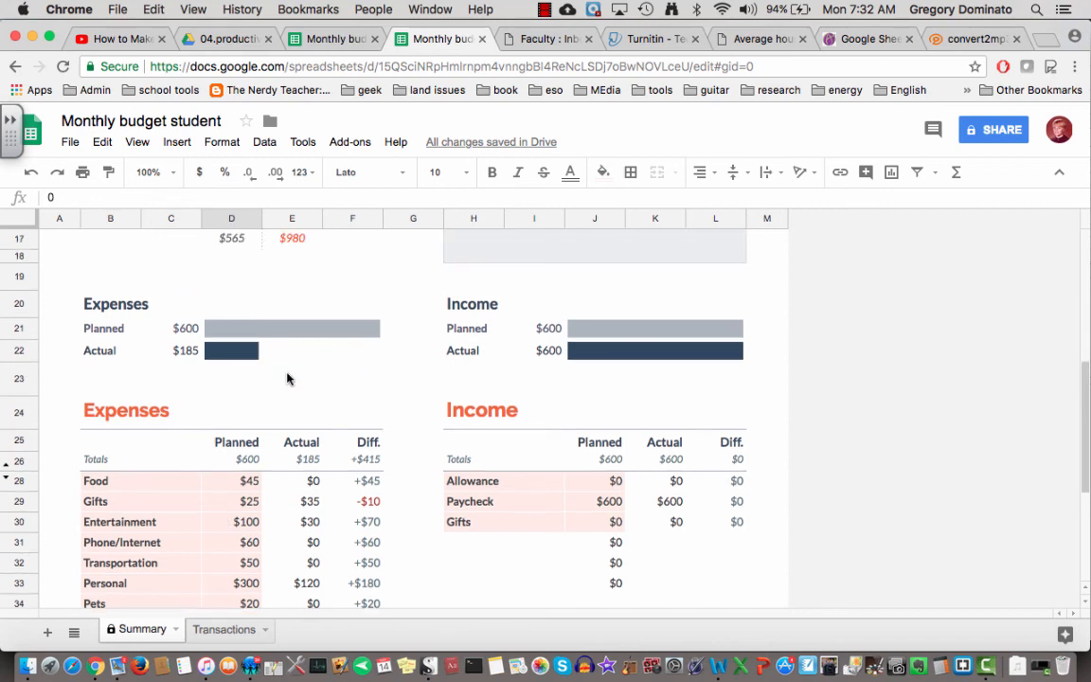
scroll(289, 379, "up", 1)
scroll(289, 378, "up", 1)
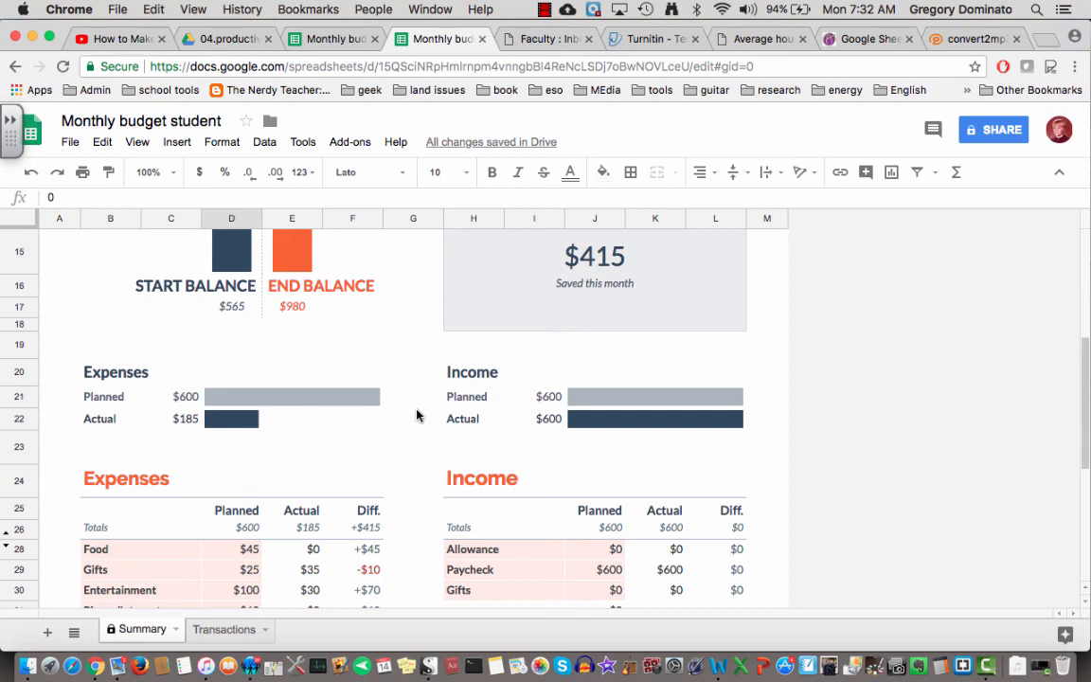
scroll(284, 460, "down", 1)
scroll(247, 461, "down", 2)
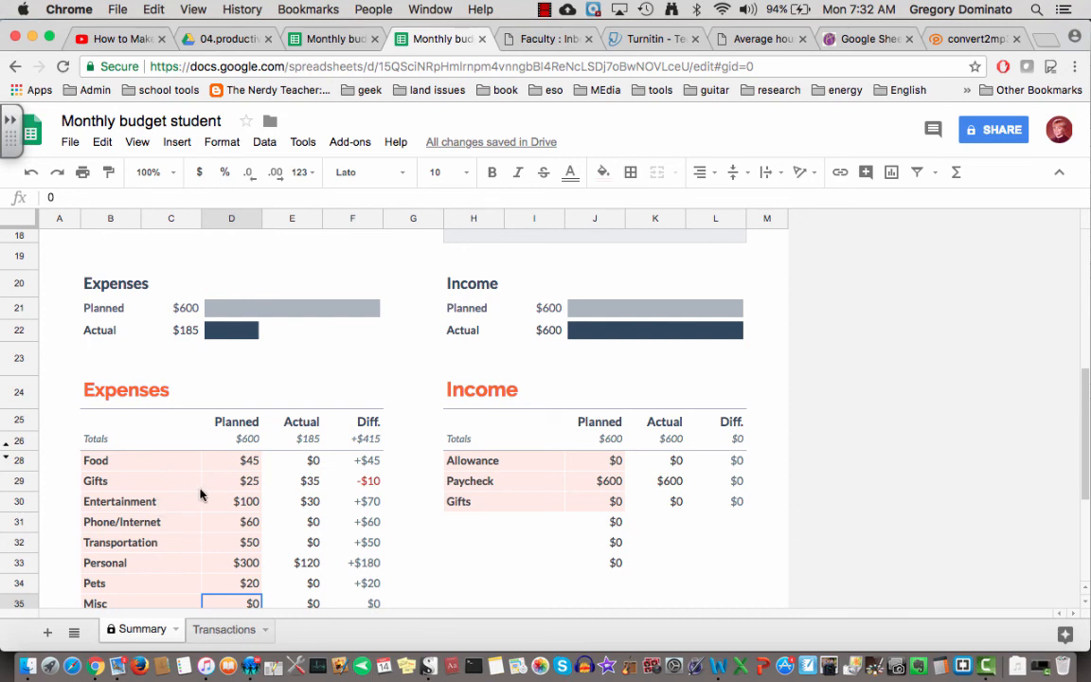
scroll(137, 431, "down", 2)
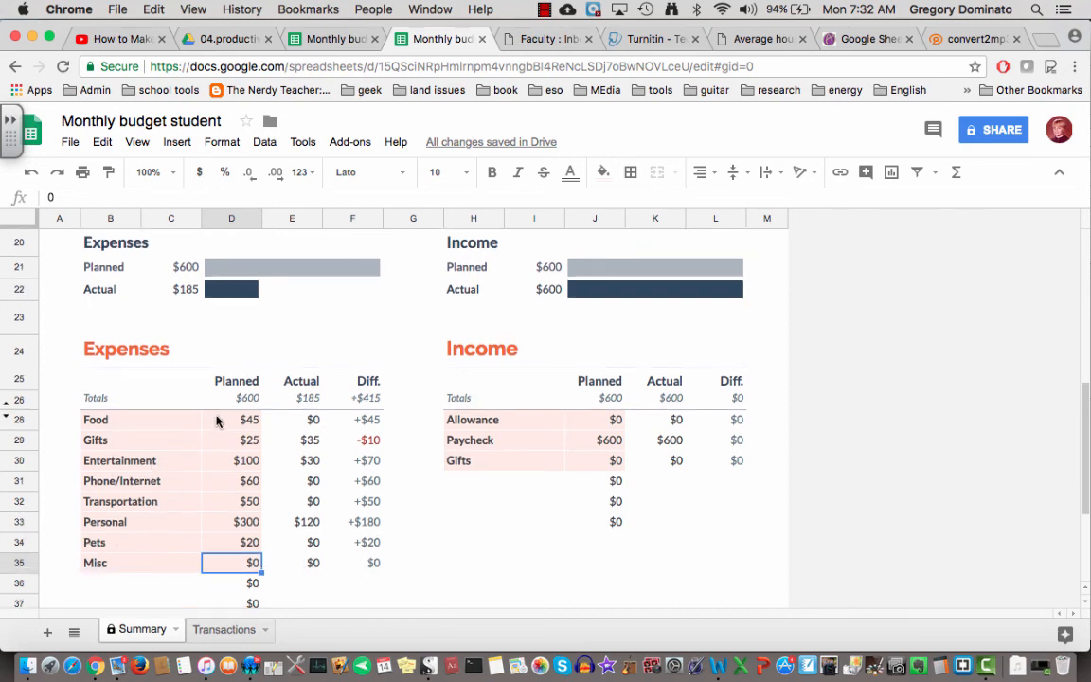
left_click(217, 628)
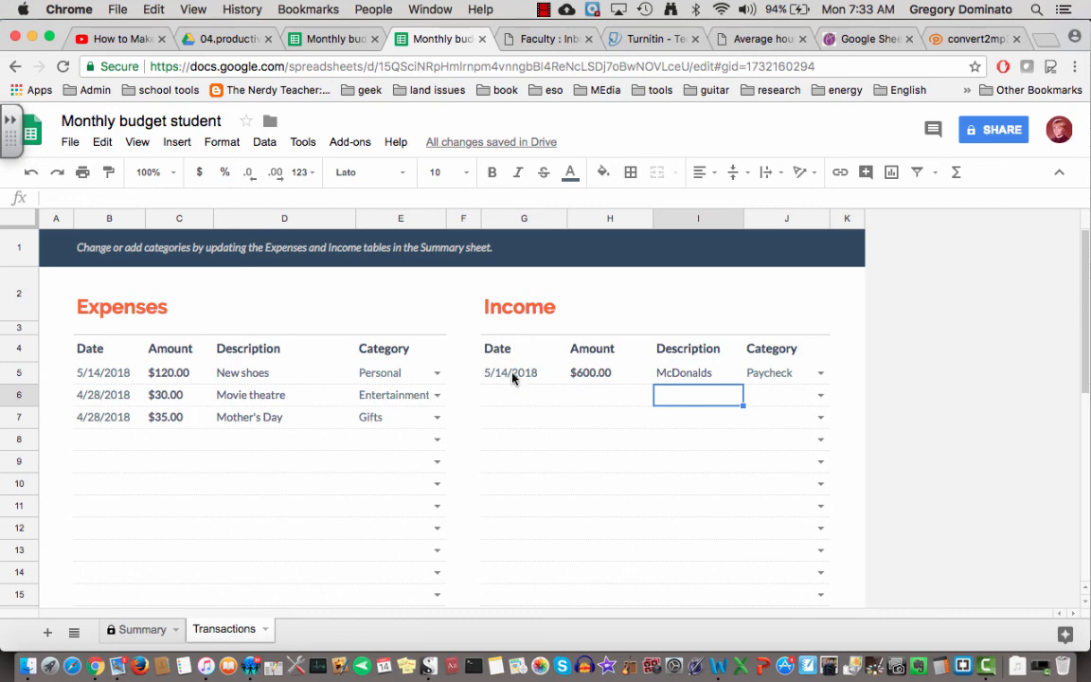
left_click(544, 12)
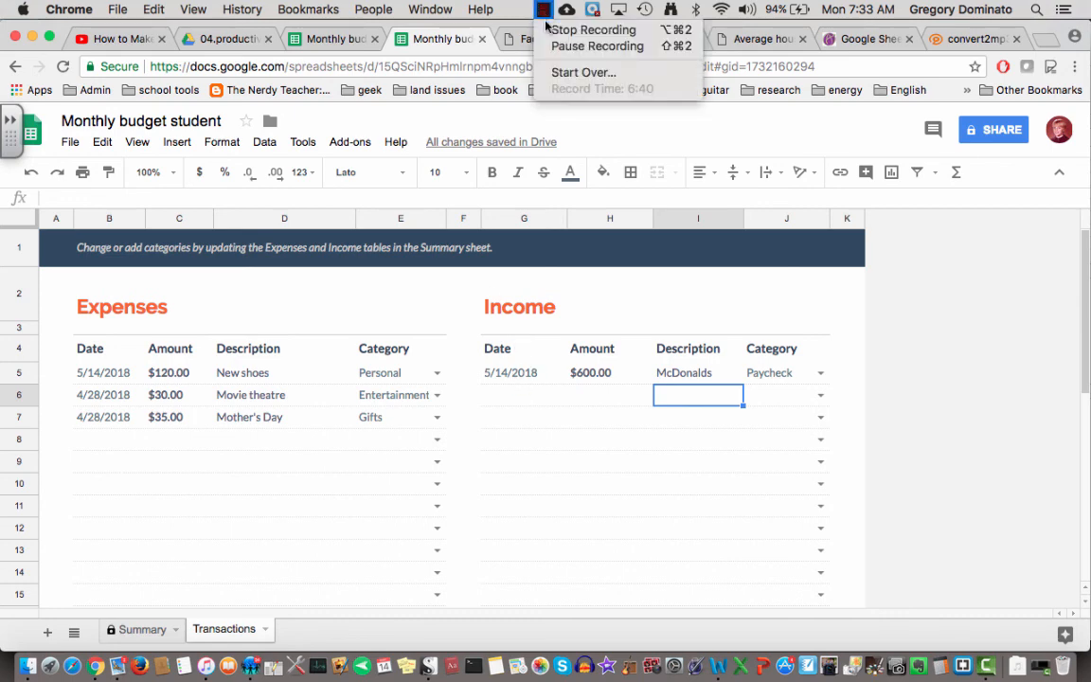